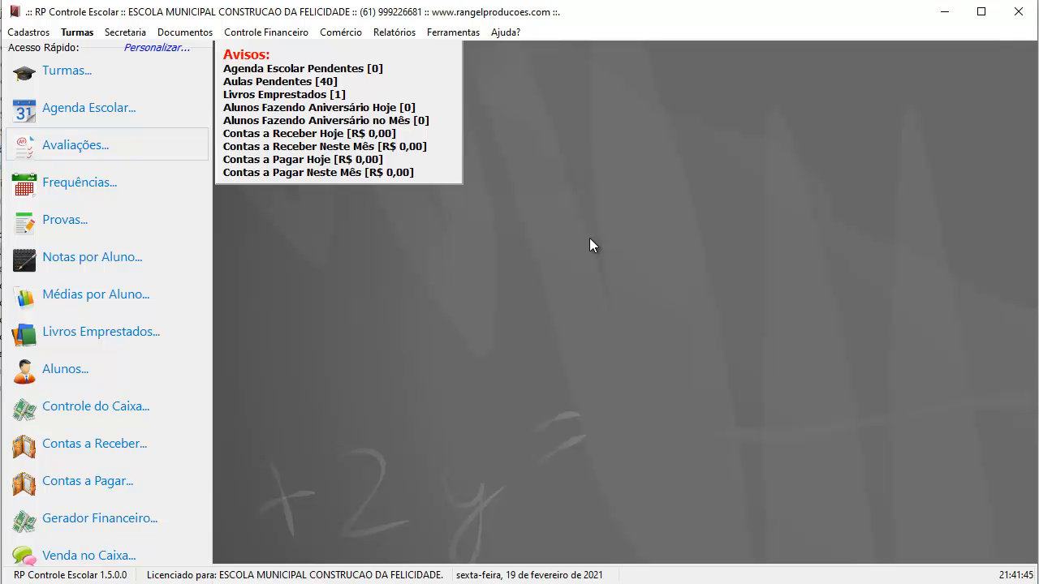
- View the registered exam questions in the question bank, then close it
click(46, 38)
click(129, 161)
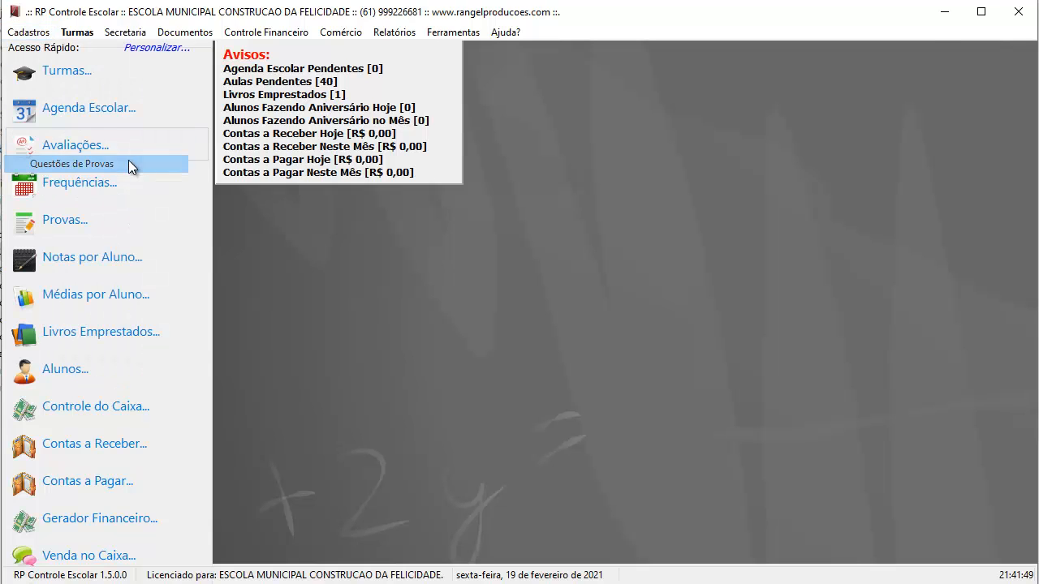
click(494, 144)
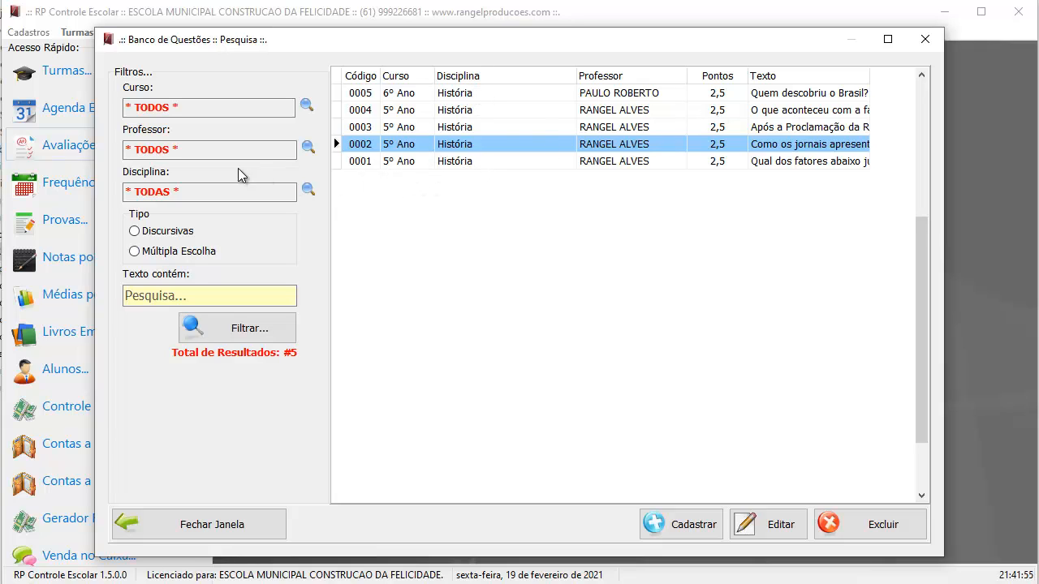
click(192, 145)
key(Escape)
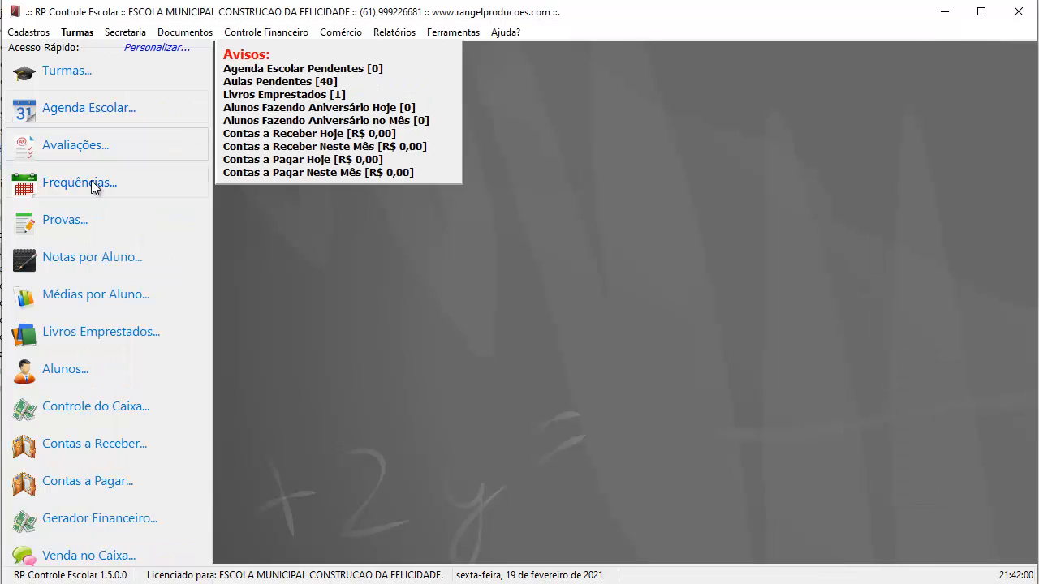
- Open the grades of class 6ºD and register assessments AV1 and AV2 of type MÉDIA for 2º Bimestre - Arte
click(90, 149)
double_click(309, 104)
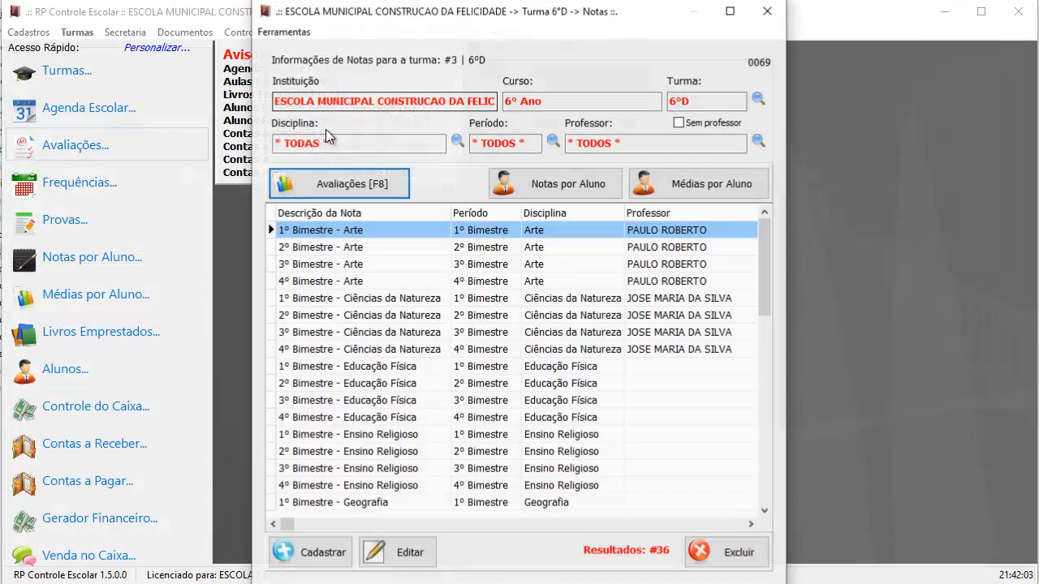
double_click(640, 248)
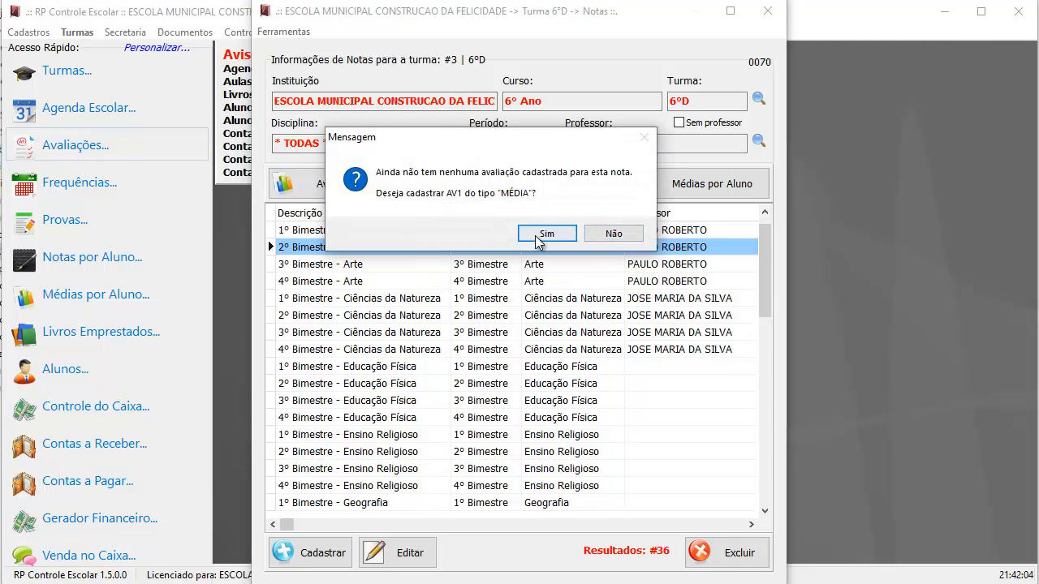
click(541, 235)
click(524, 231)
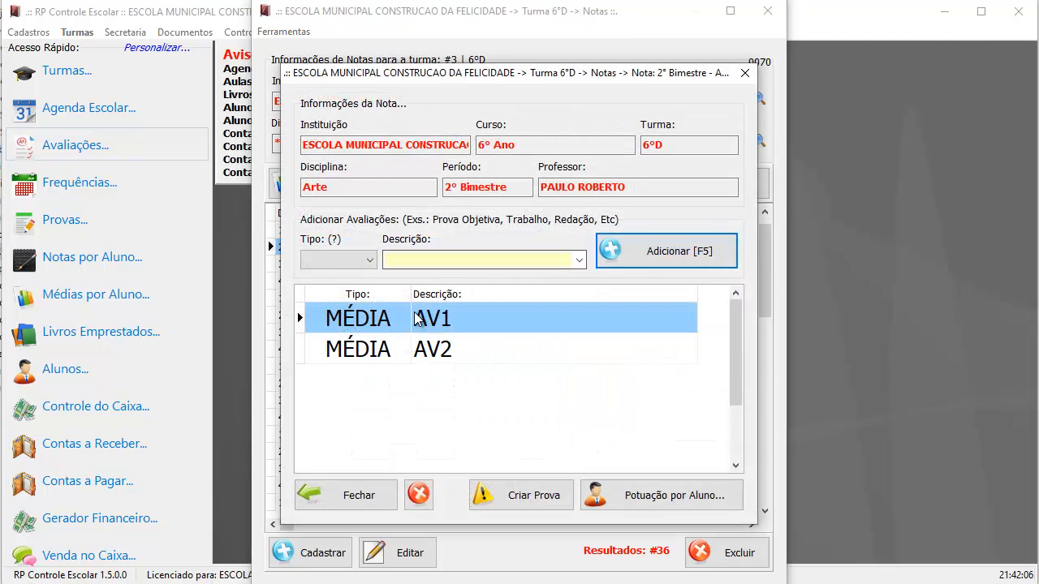
- Create an exam for assessment AV2 with the title "AV2 ARTES 2ºBIMESTRE" and save it
click(436, 347)
click(438, 319)
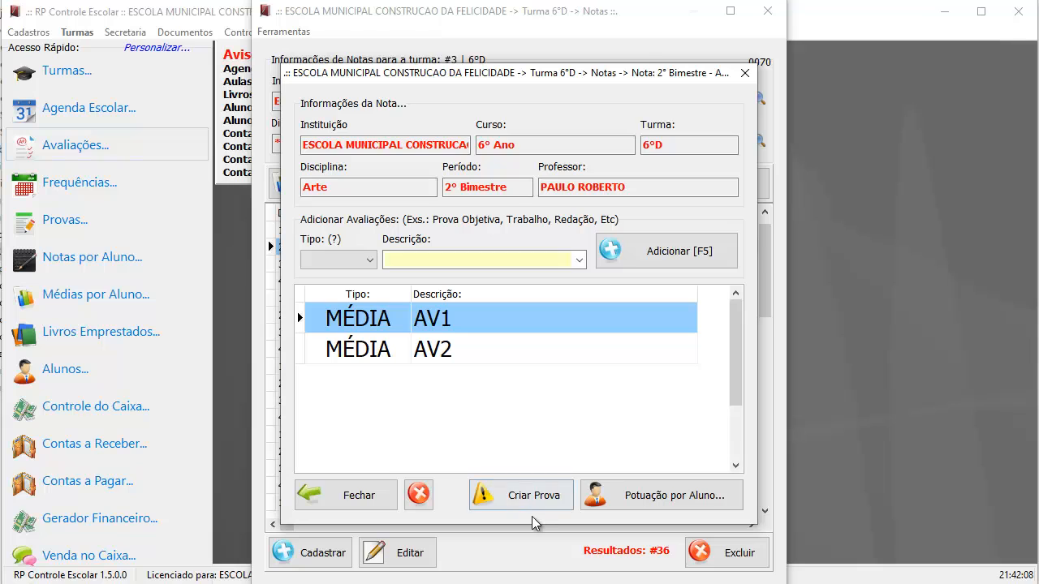
click(454, 353)
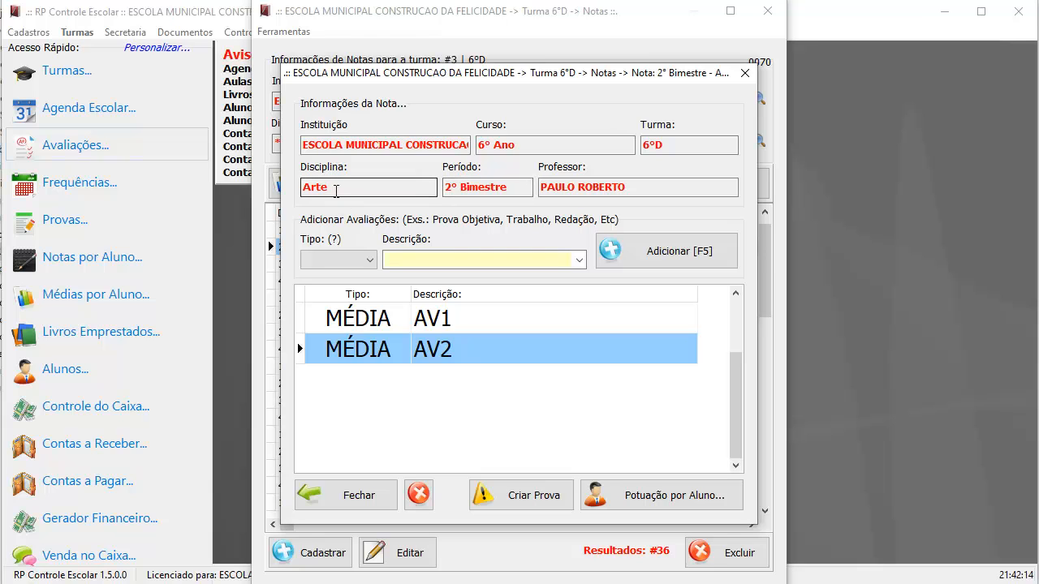
click(487, 493)
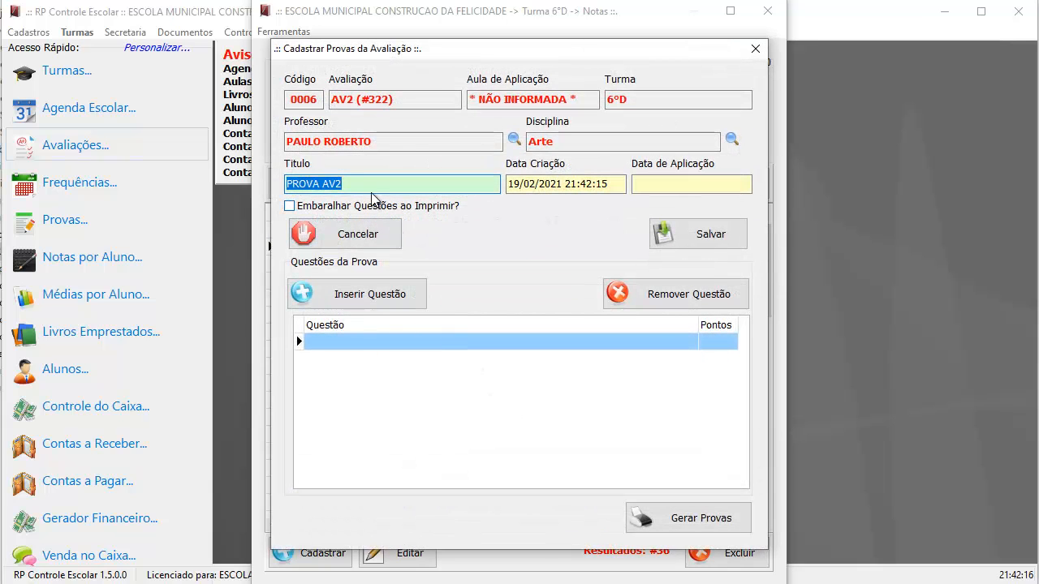
drag(366, 183, 227, 178)
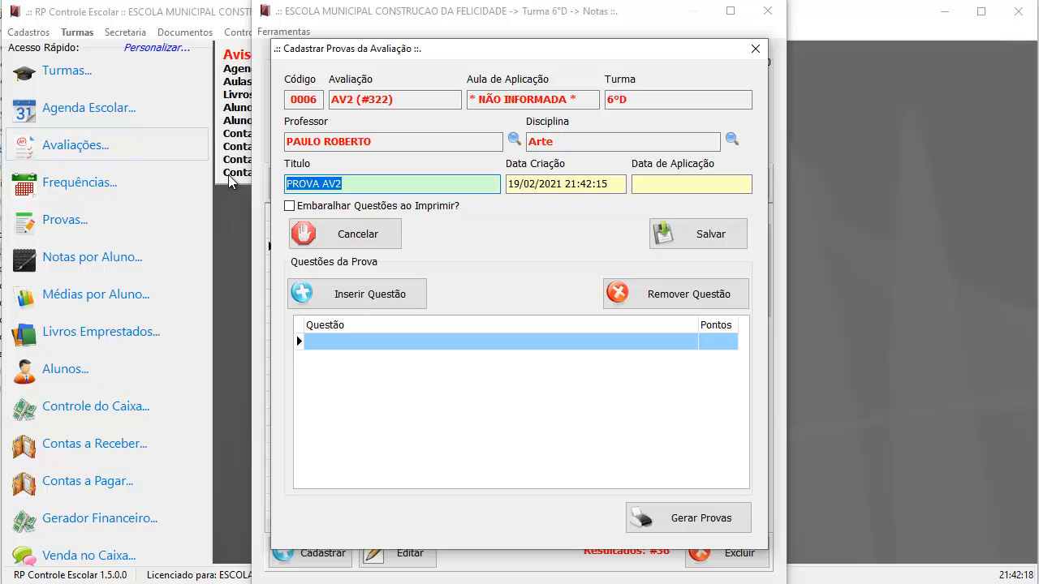
text(AV )
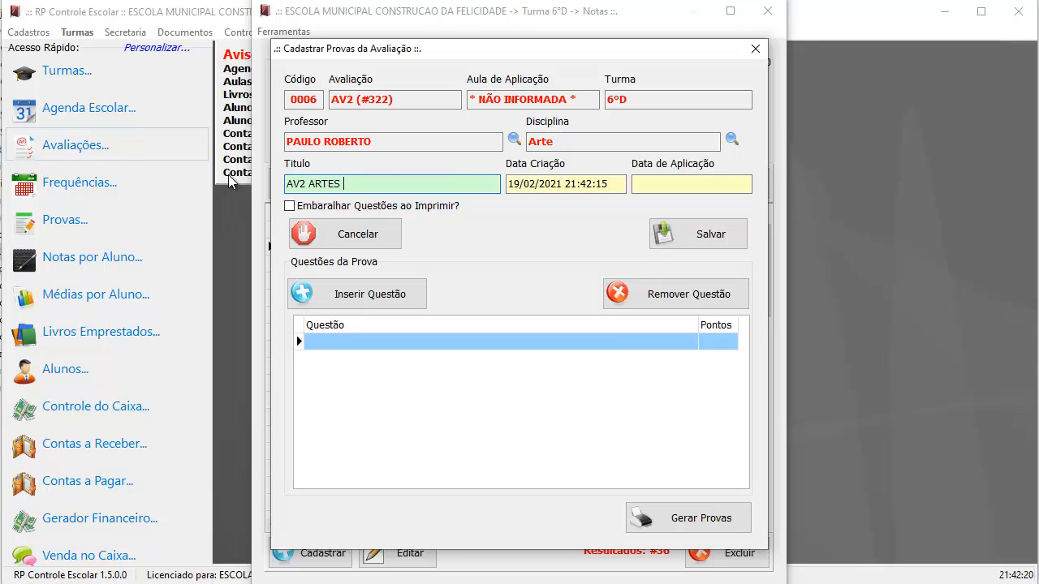
text(2 ARTES 2°BIMESTRE)
key(Tab)
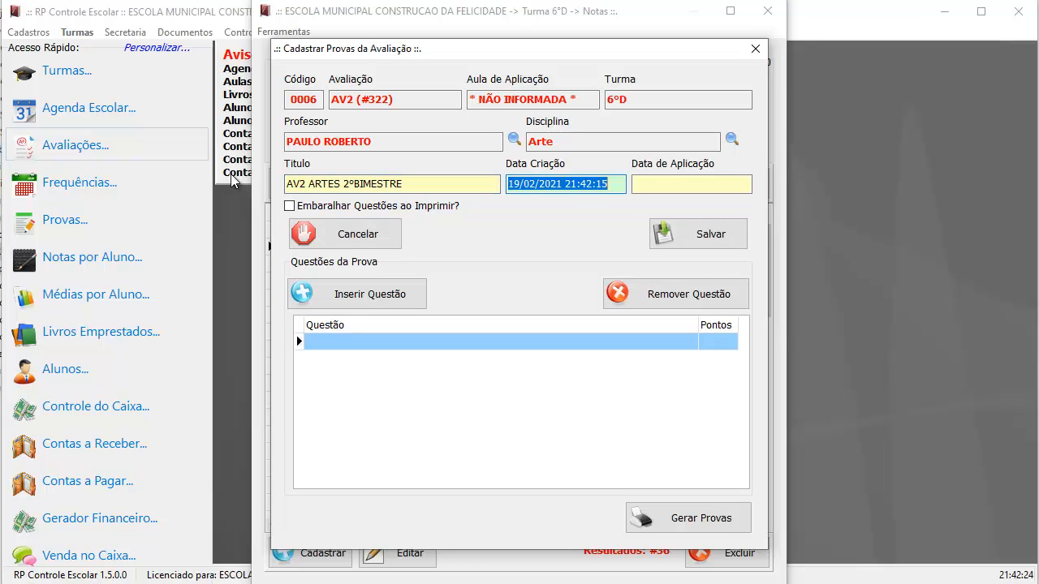
click(670, 234)
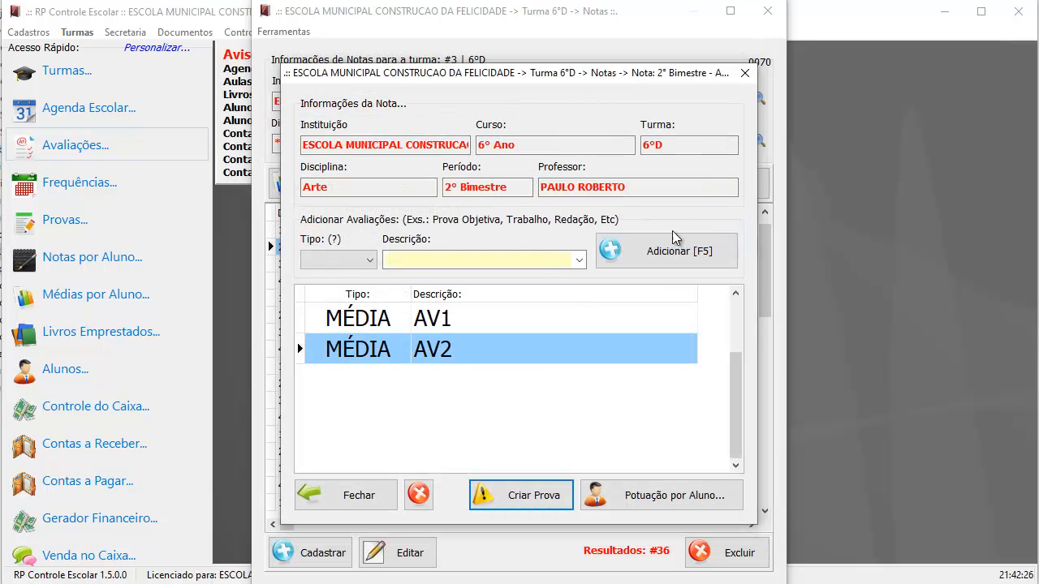
- Reopen the AV2 exam and insert bank questions 0001, 0004 and 0003, on immigration, the imperial family and the Proclamation of the Republic
click(531, 504)
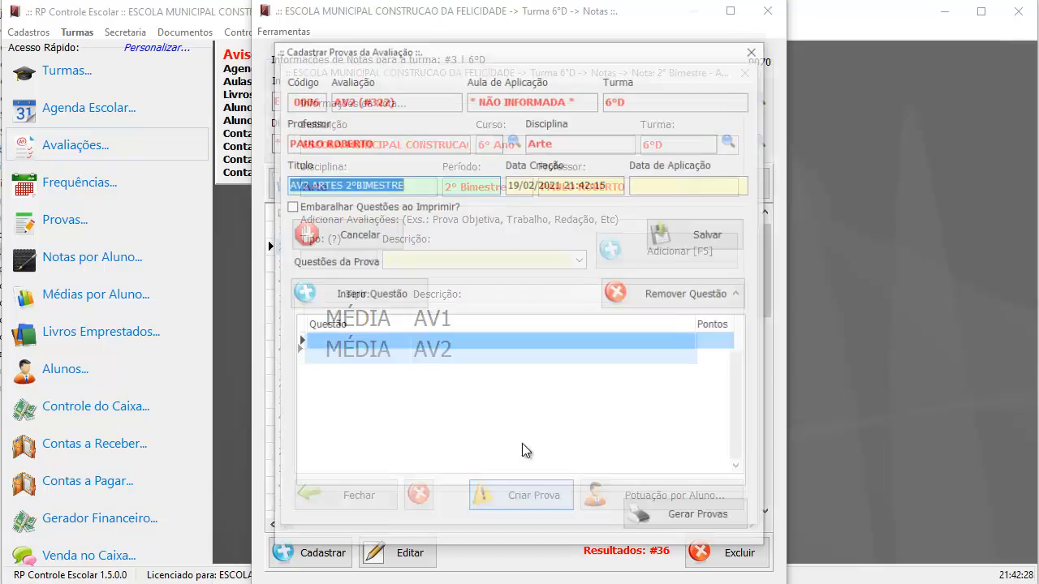
click(402, 309)
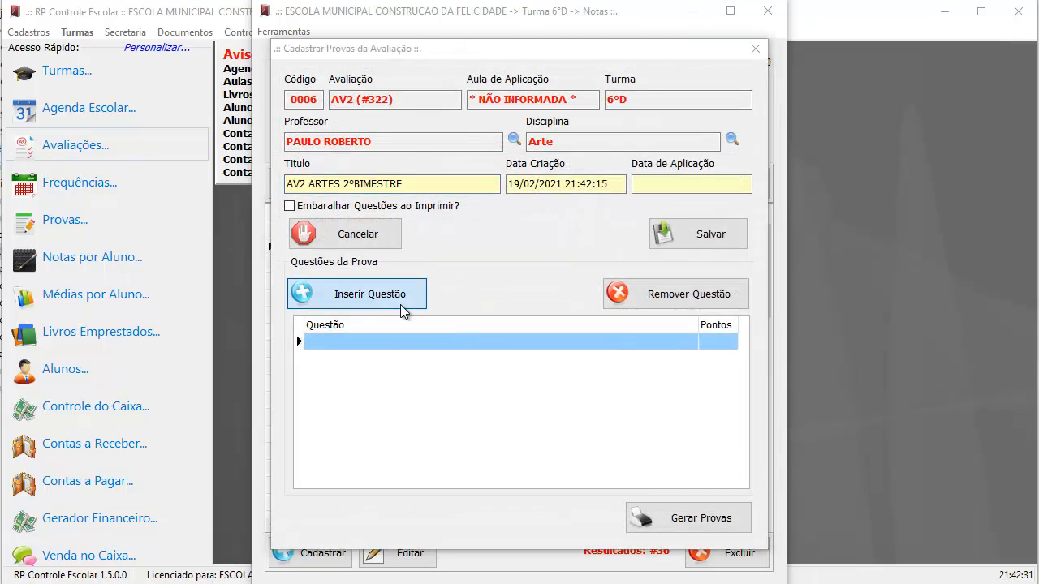
double_click(459, 165)
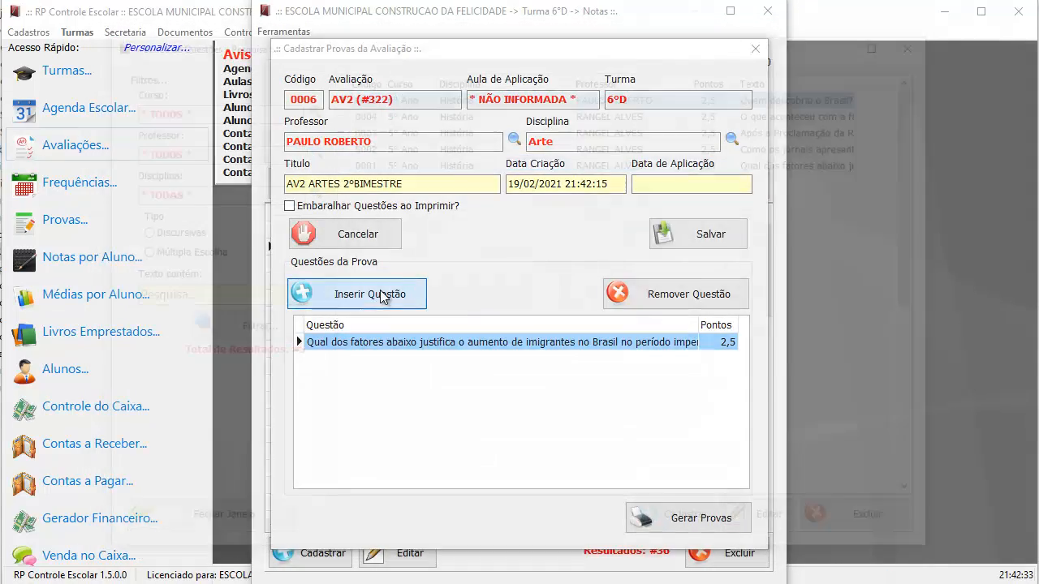
click(383, 297)
double_click(448, 116)
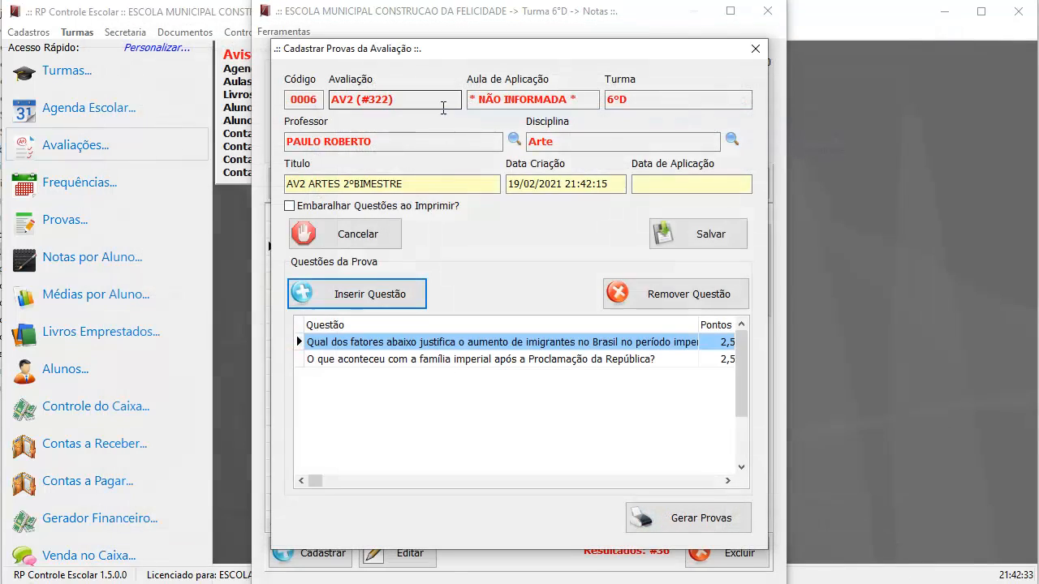
click(373, 295)
click(378, 127)
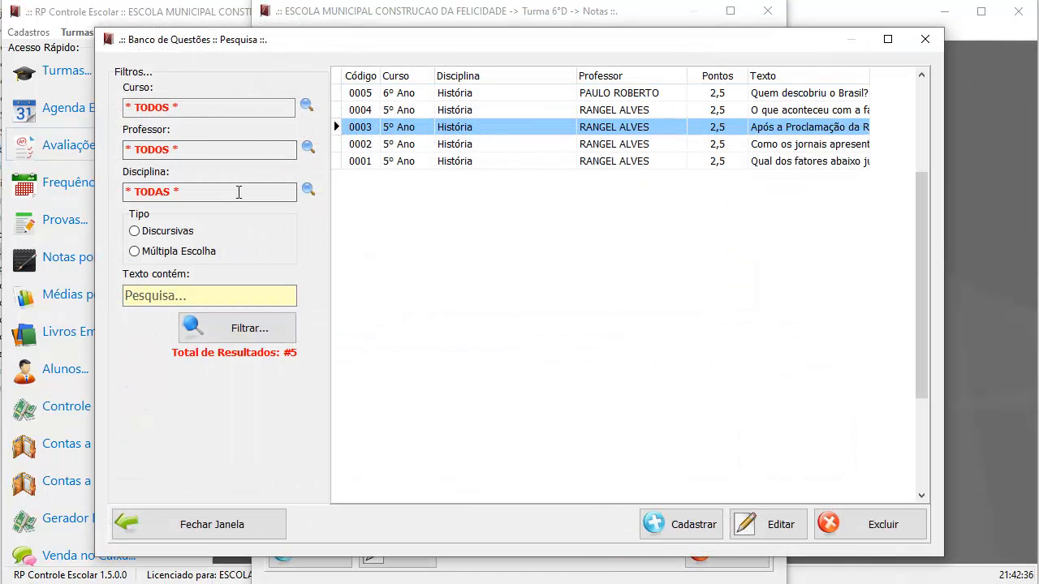
click(239, 192)
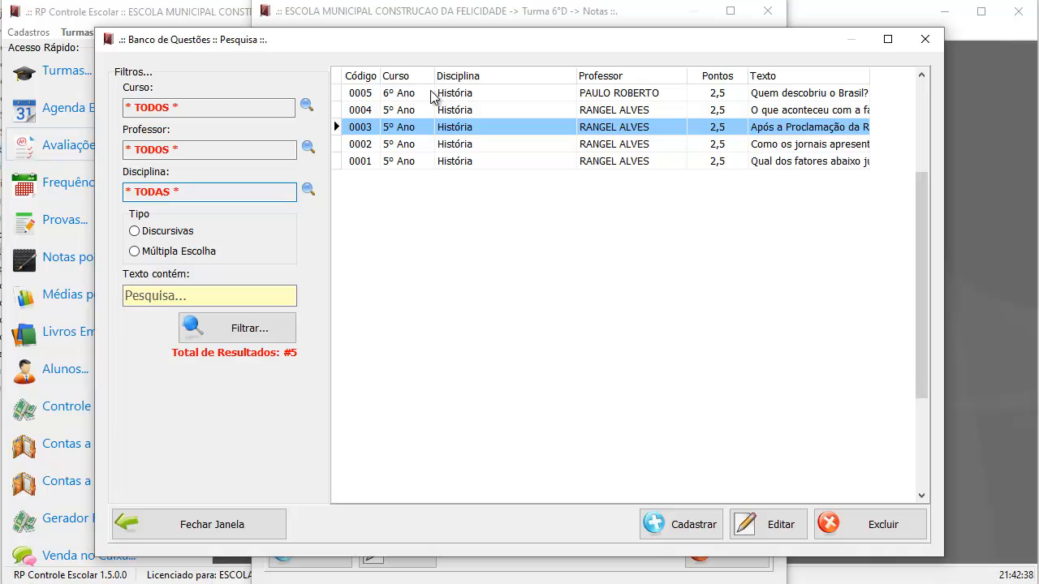
click(404, 94)
double_click(547, 127)
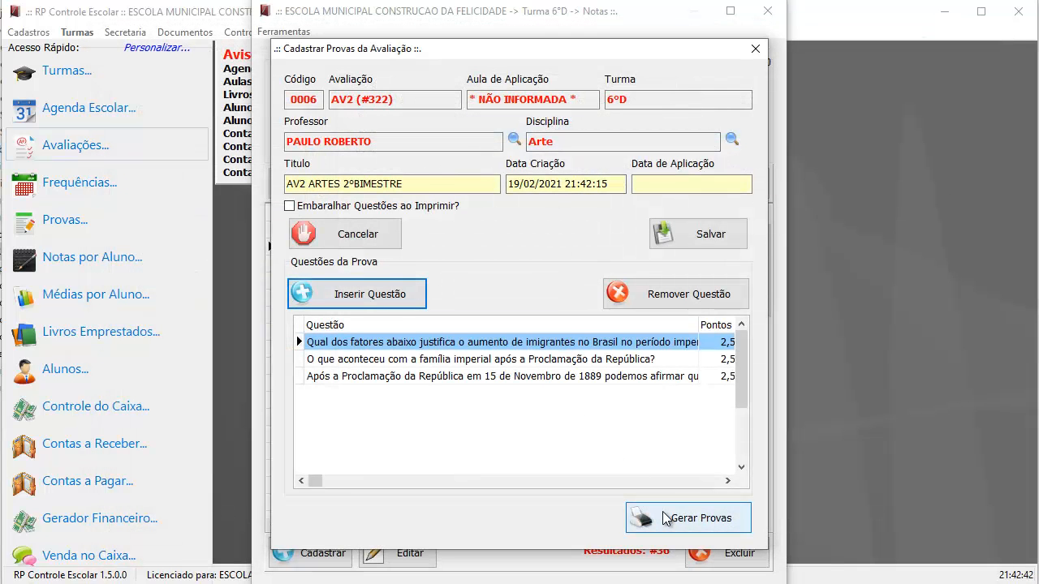
- Generate the students' exams from the AV2 exam, save it and close the assessment and grade windows
click(664, 518)
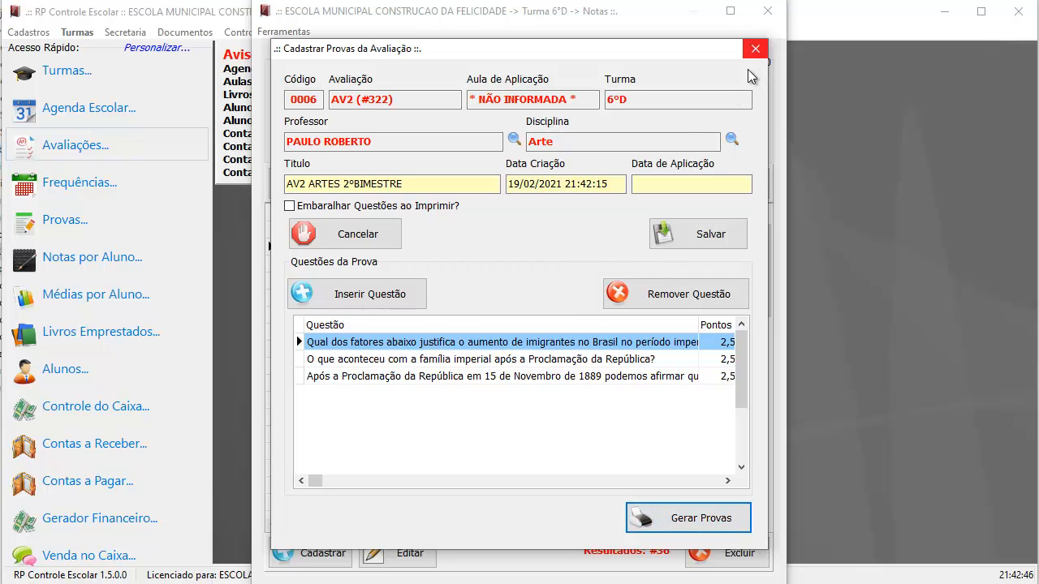
click(701, 229)
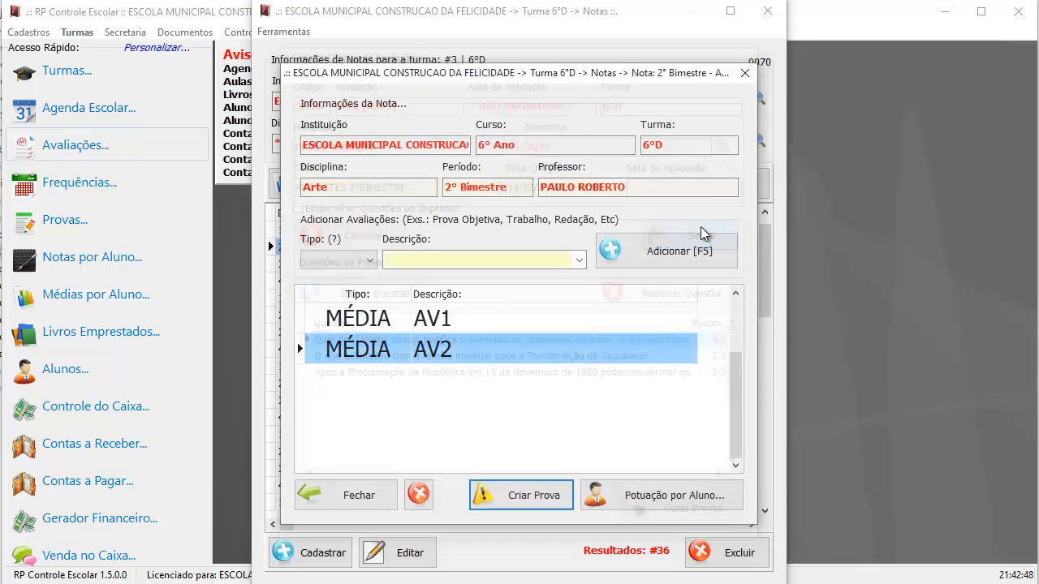
click(322, 496)
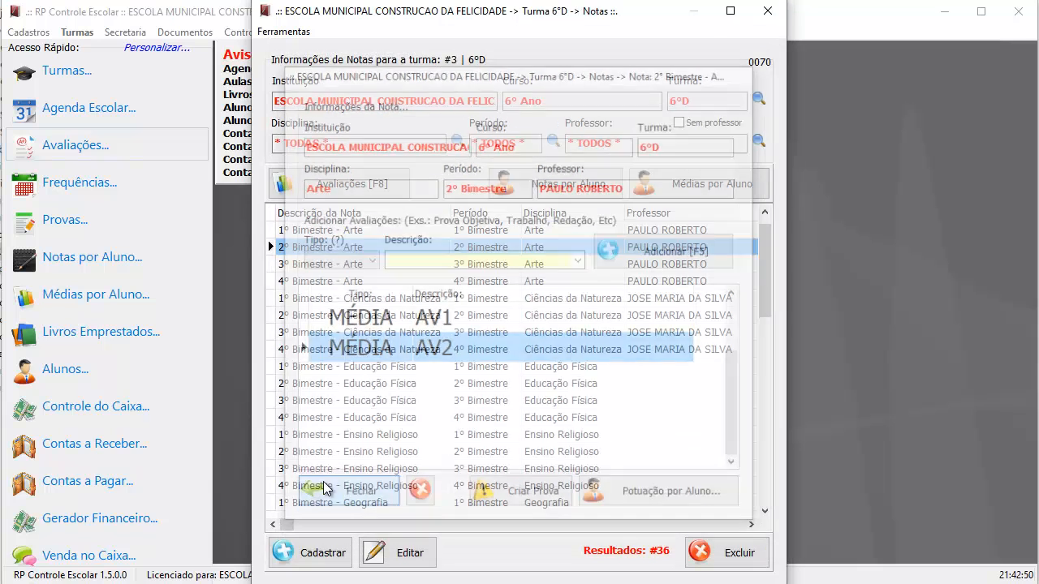
click(766, 10)
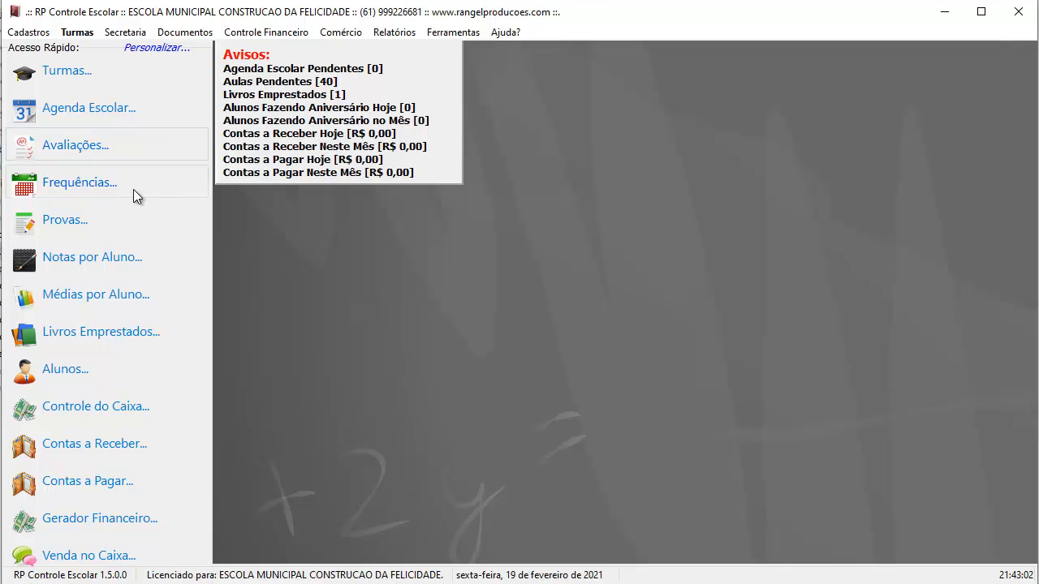
- List the exams of class 6ºD, widen the title column and select AV2 ARTES 2ºBIMESTRE
click(78, 212)
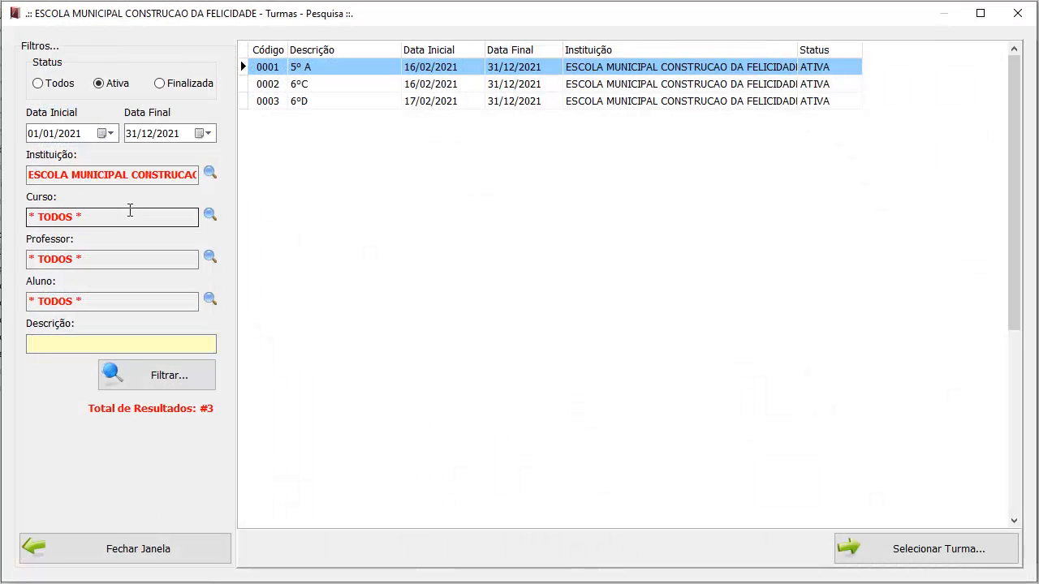
double_click(309, 100)
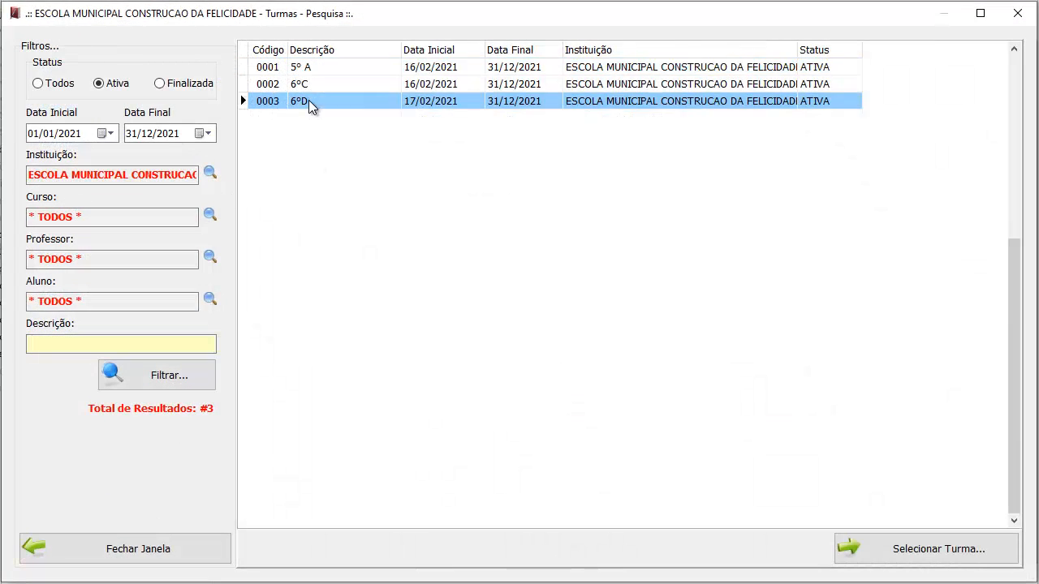
click(463, 159)
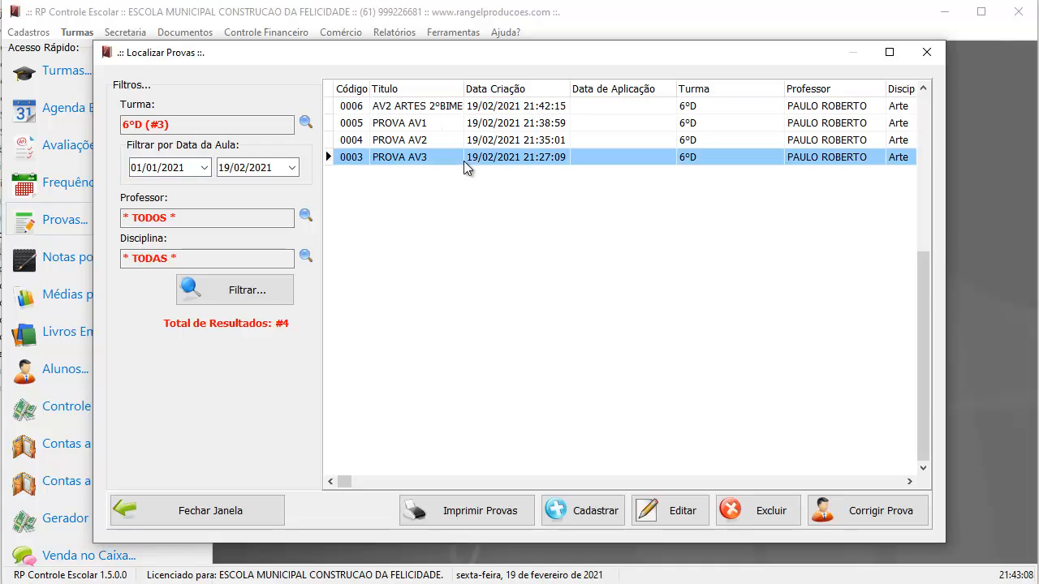
double_click(464, 89)
click(490, 106)
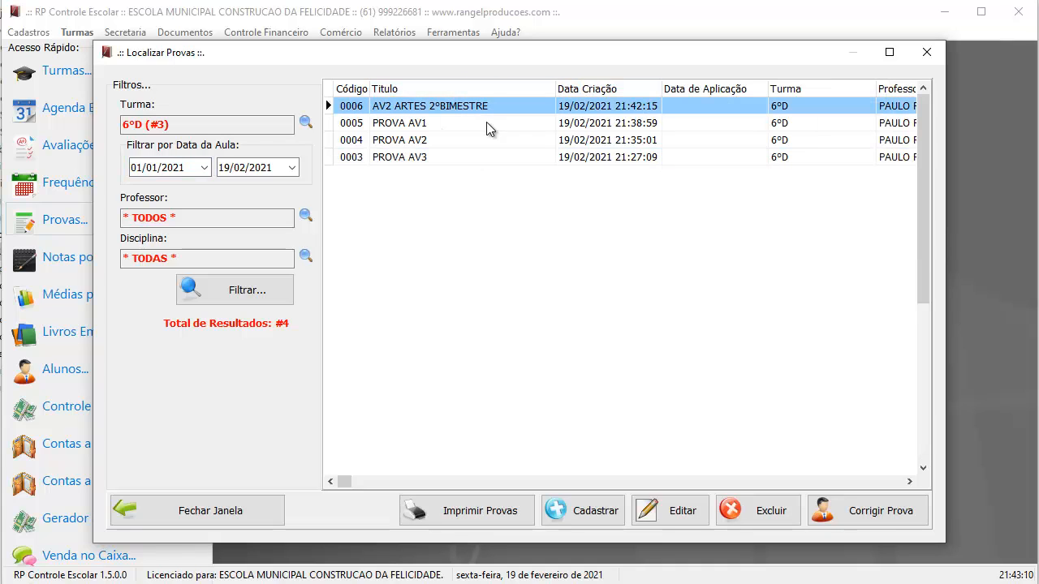
- Generate the print preview of the AV2 ARTES 2ºBIMESTRE exams for all students of 6ºD and review the first exam's questions
click(486, 520)
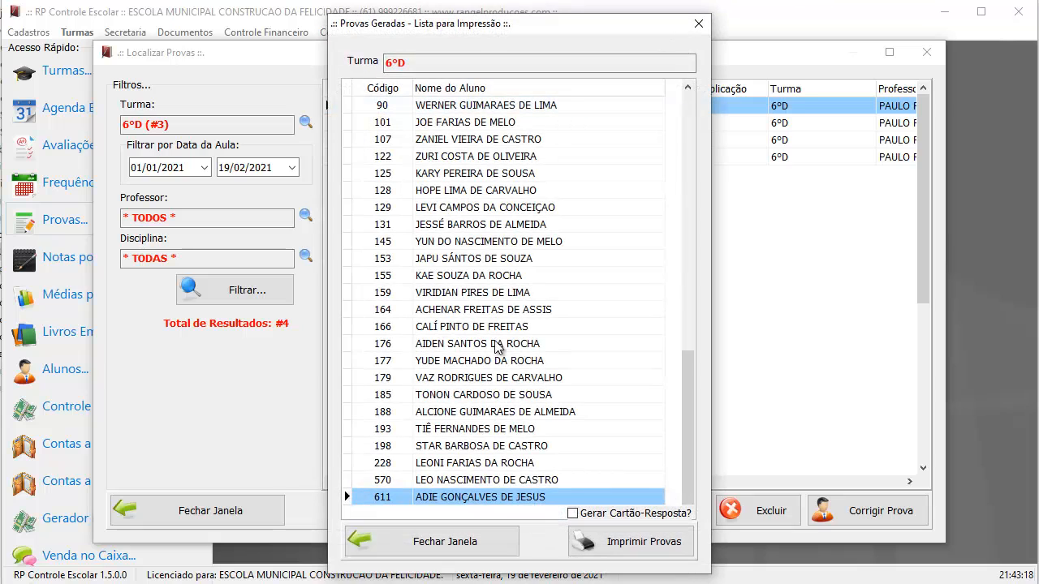
click(672, 412)
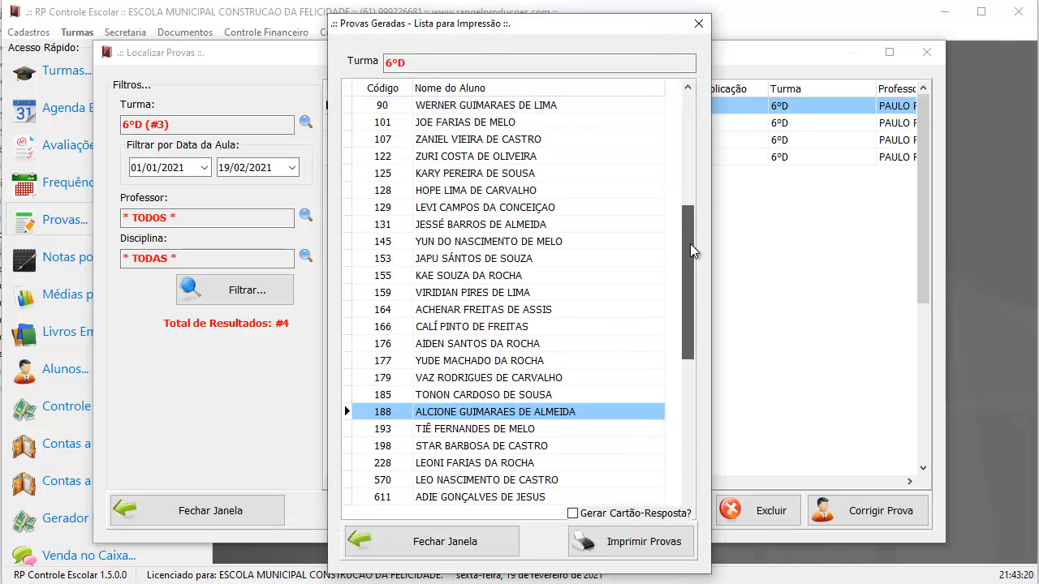
drag(690, 244, 697, 445)
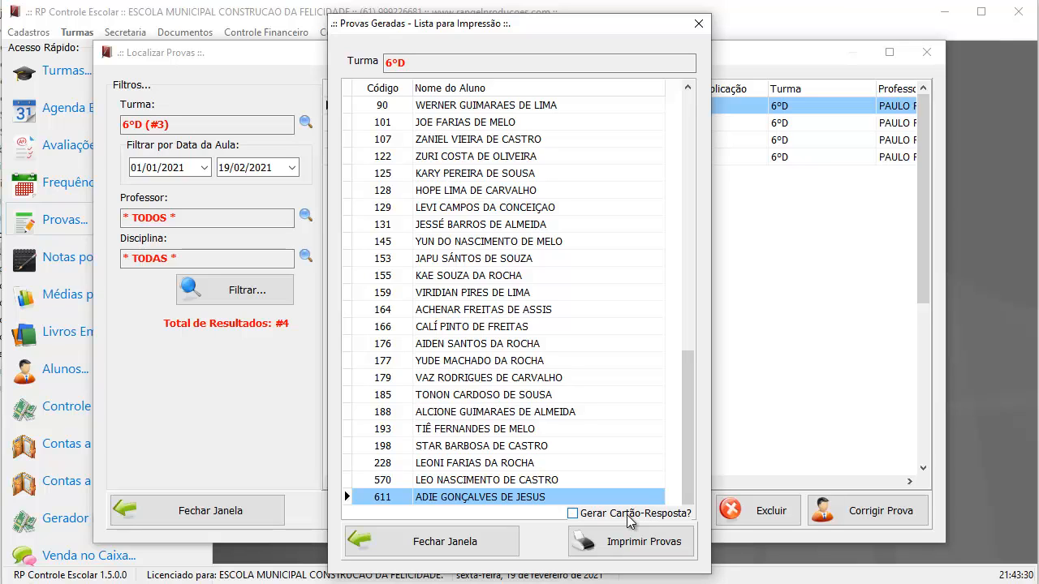
click(615, 551)
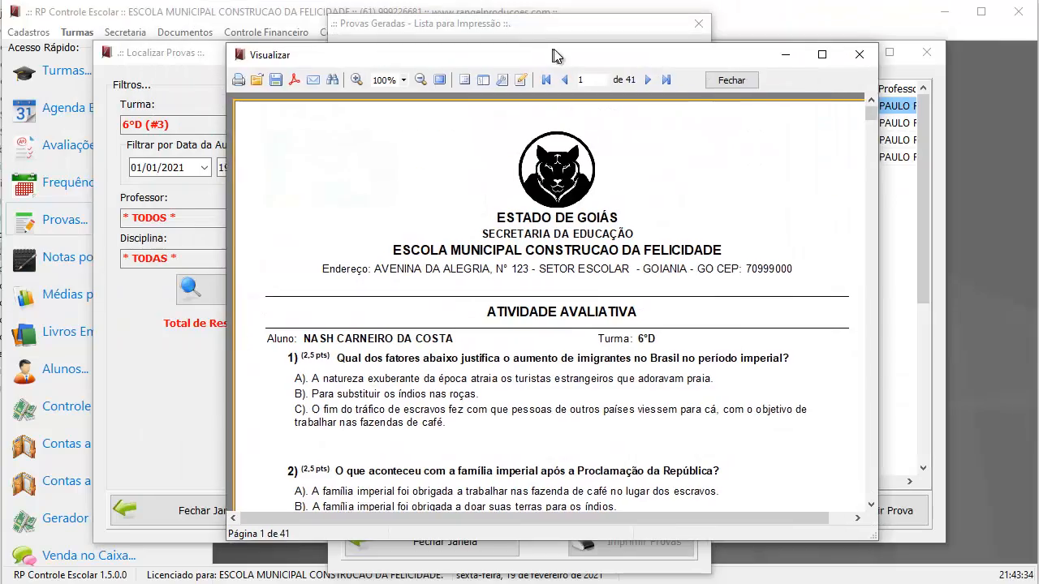
drag(565, 57, 567, 31)
ctrl+scroll(666, 246, down, 2)
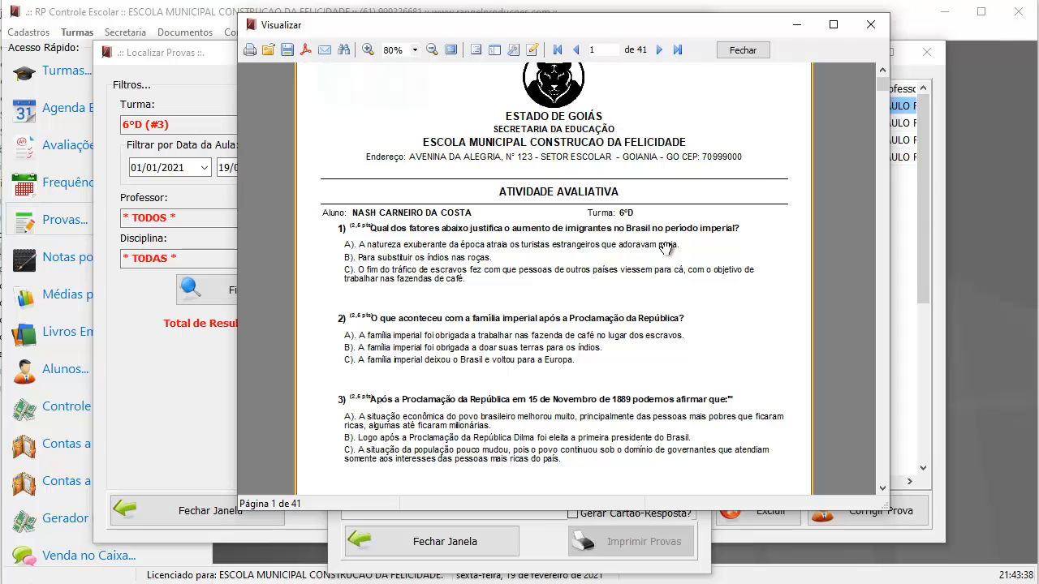
ctrl+scroll(433, 279, up, 2)
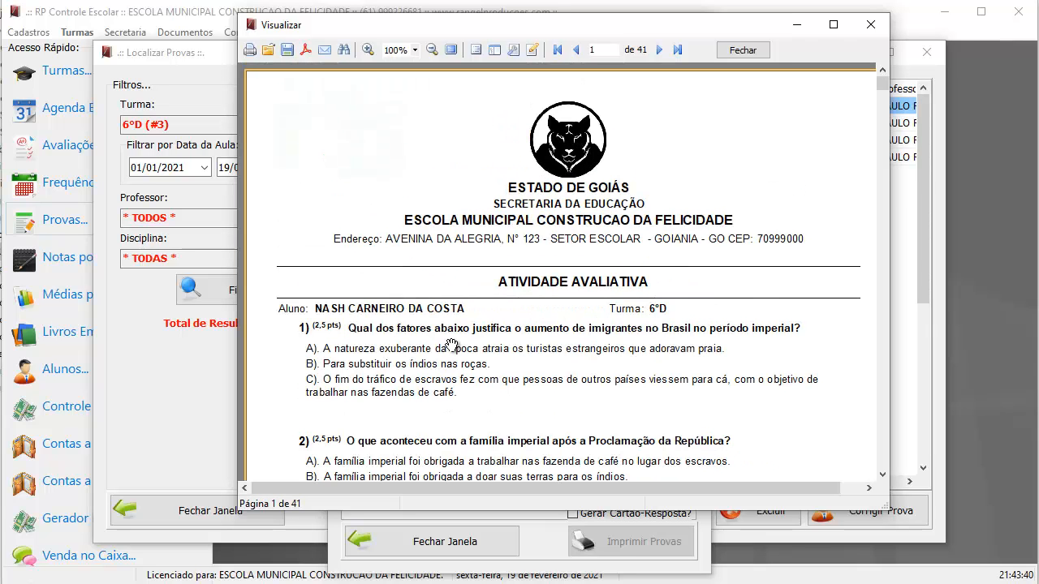
scroll(729, 305, down, 5)
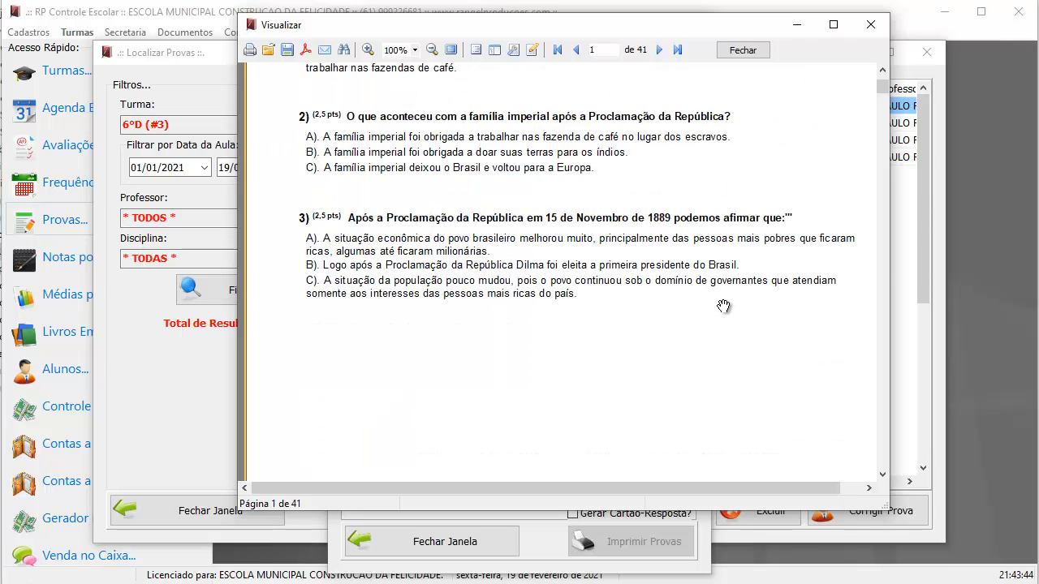
- Review the other students' exams in the print preview up to page 7, and close the preview and print list
scroll(703, 303, down, 1)
scroll(678, 297, down, 6)
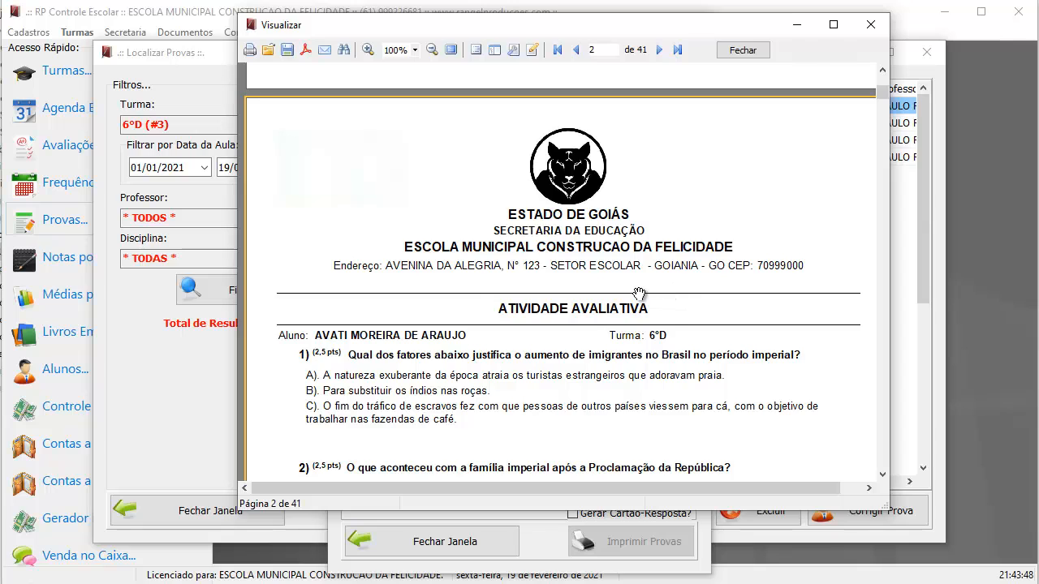
scroll(625, 295, down, 1)
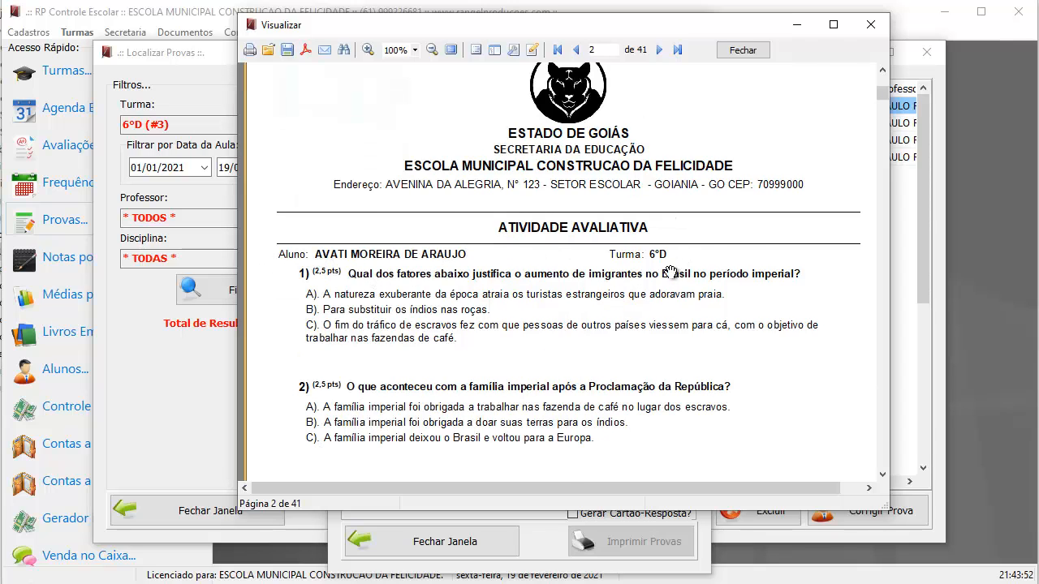
scroll(665, 276, down, 8)
scroll(634, 299, down, 1)
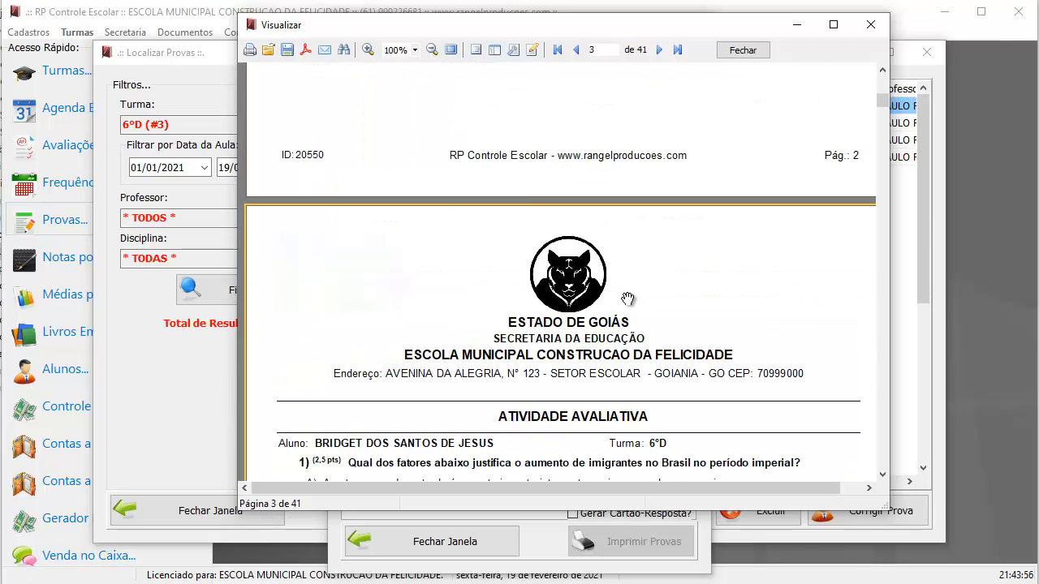
scroll(629, 299, down, 4)
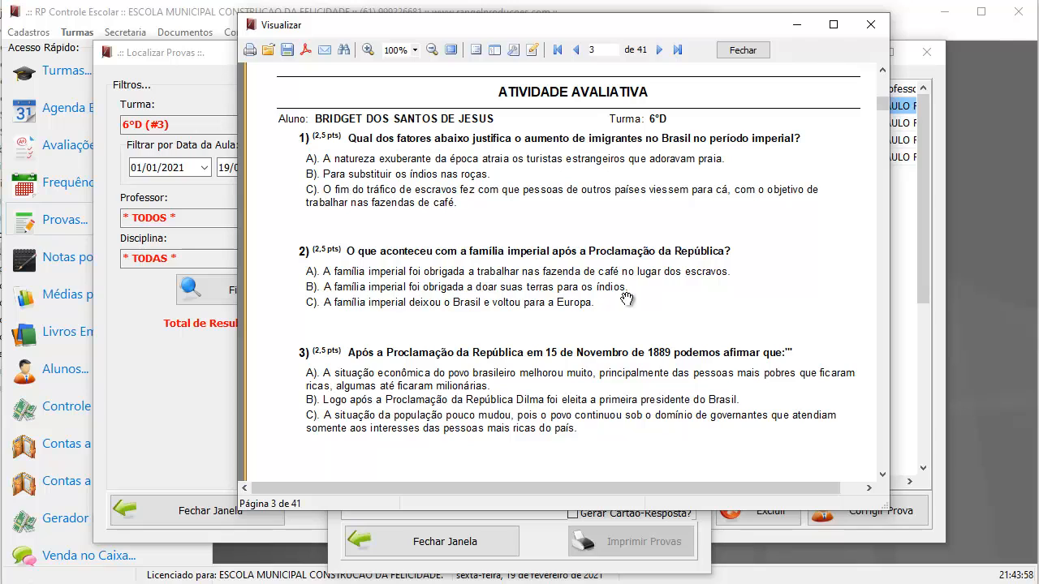
scroll(627, 299, down, 10)
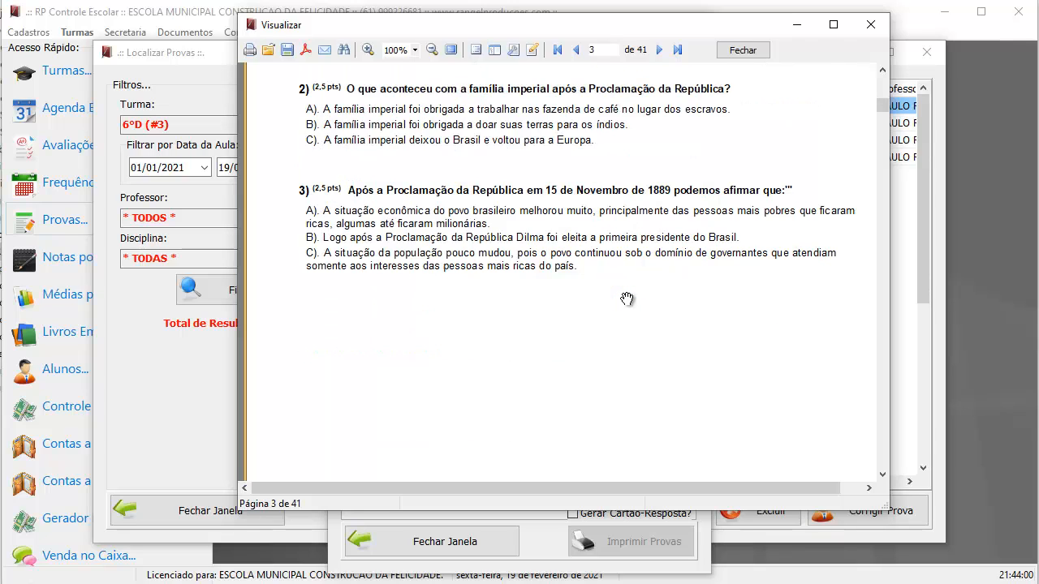
scroll(627, 299, down, 9)
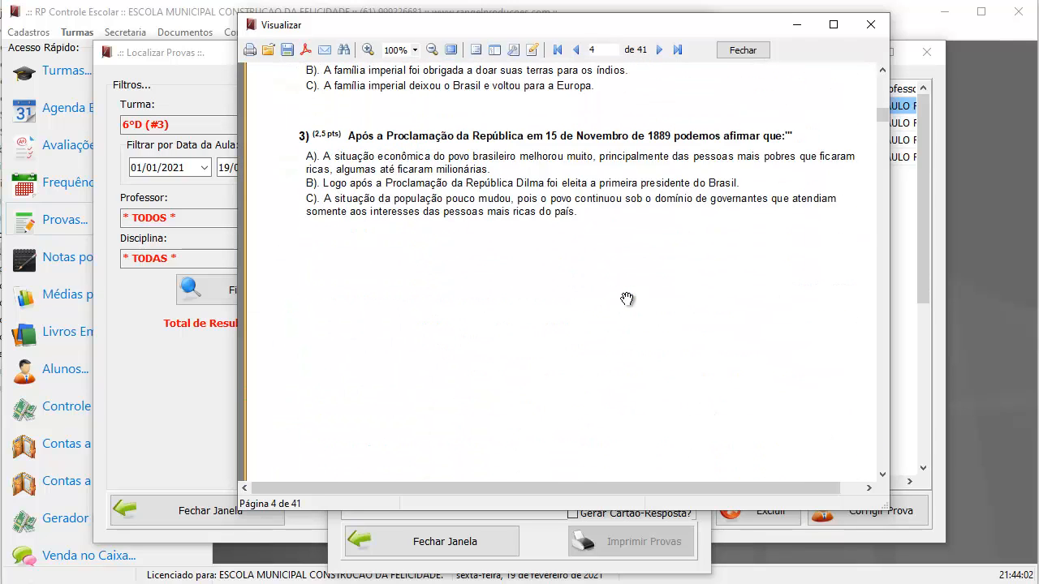
scroll(626, 298, down, 10)
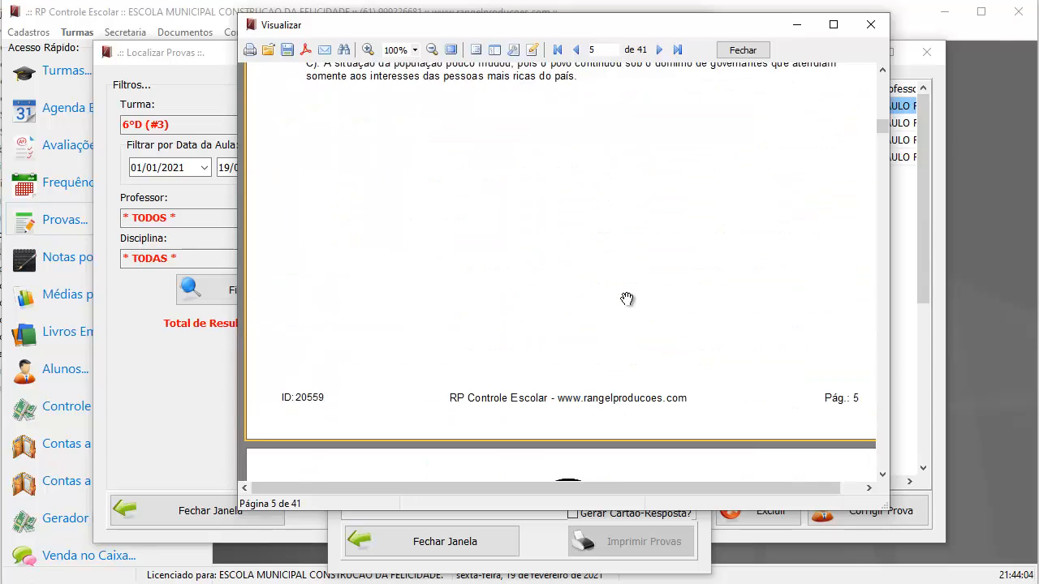
scroll(627, 298, down, 1)
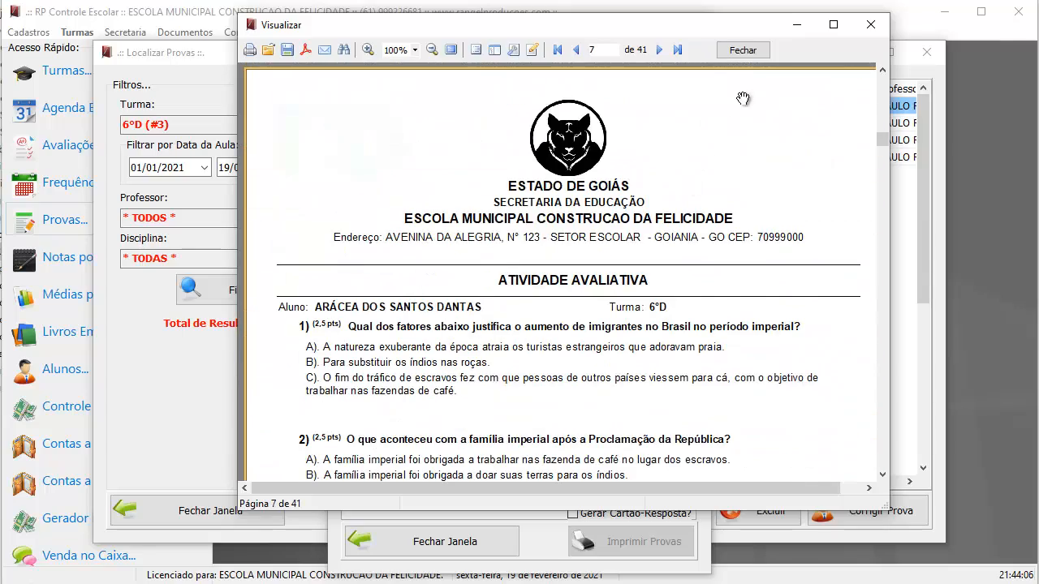
click(742, 49)
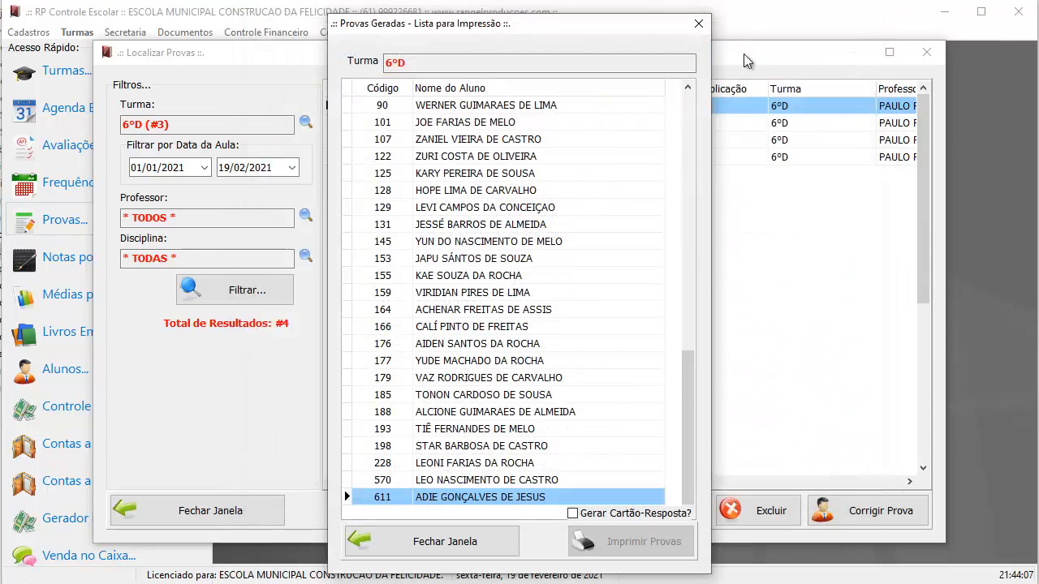
click(698, 24)
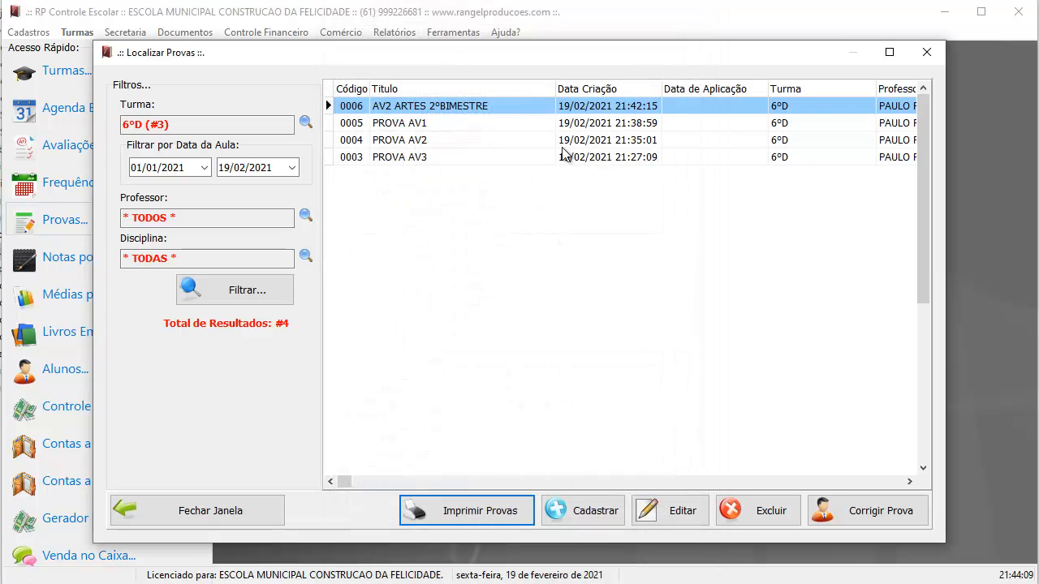
- Open AV2 ARTES 2ºBIMESTRE for editing and enable the shuffling of its questions when printing
click(516, 517)
click(475, 539)
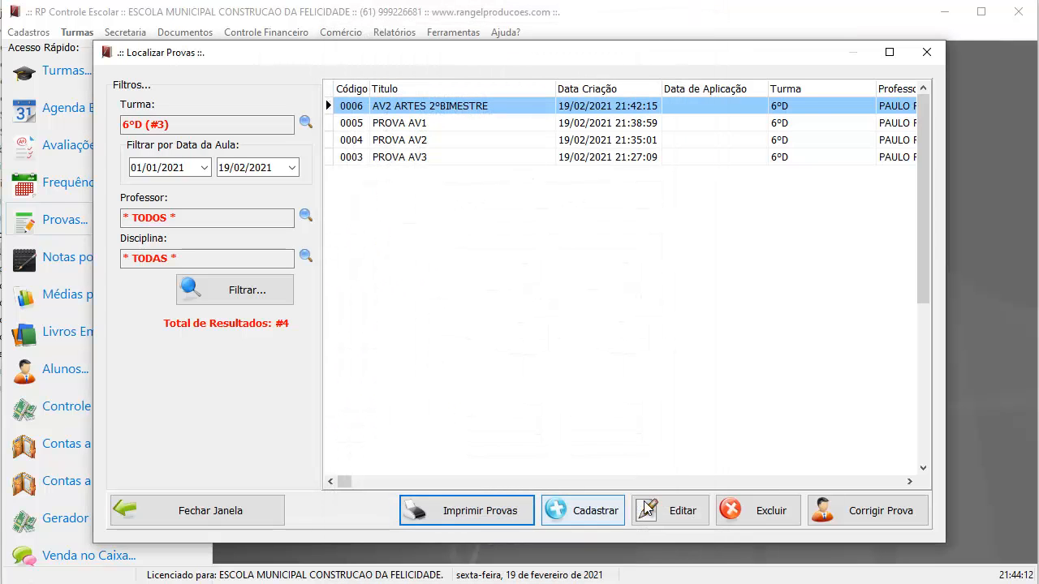
click(684, 512)
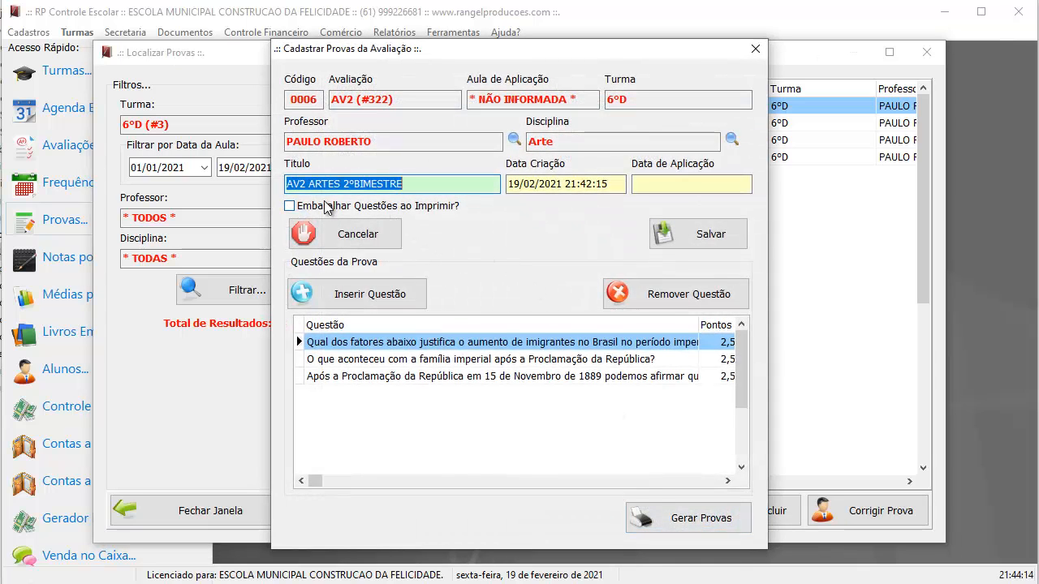
click(414, 212)
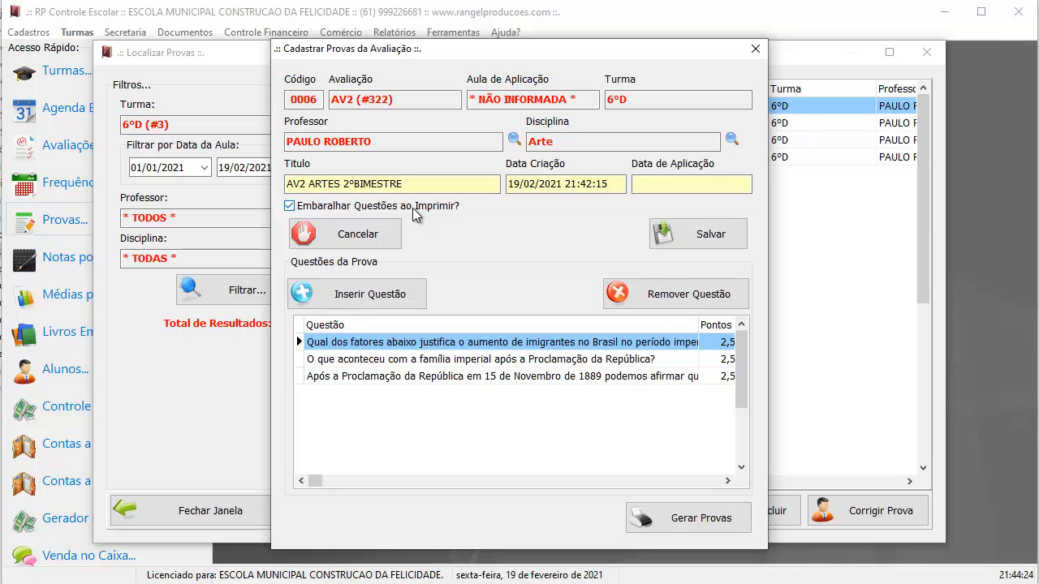
- View the question bank briefly and remove the question on the Proclamation of the Republic from the exam
click(414, 303)
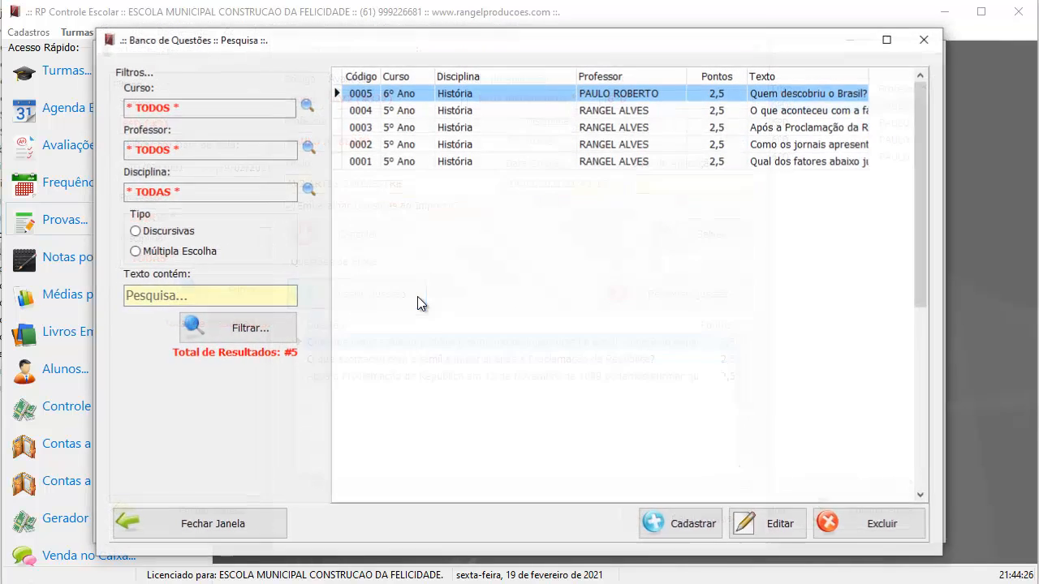
click(910, 49)
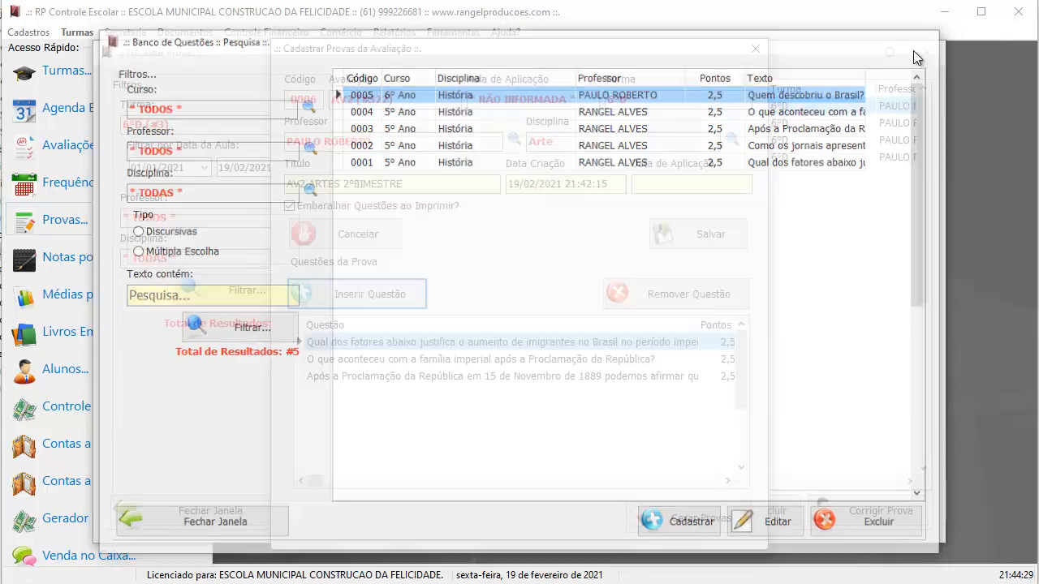
click(477, 375)
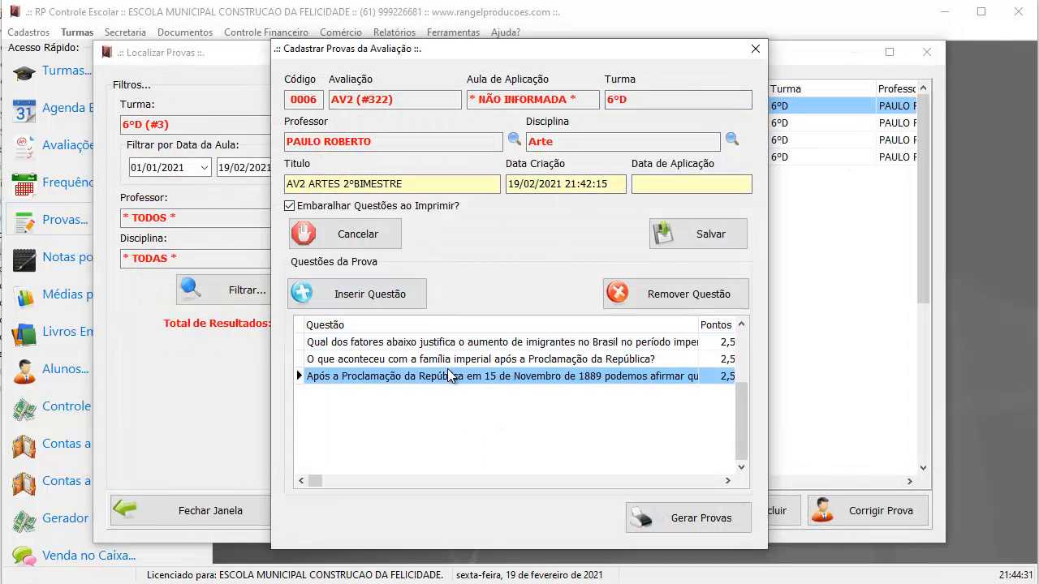
click(626, 306)
- Insert bank question 0002 once and question 0001 twice into the AV2 ARTES 2ºBIMESTRE exam
click(367, 294)
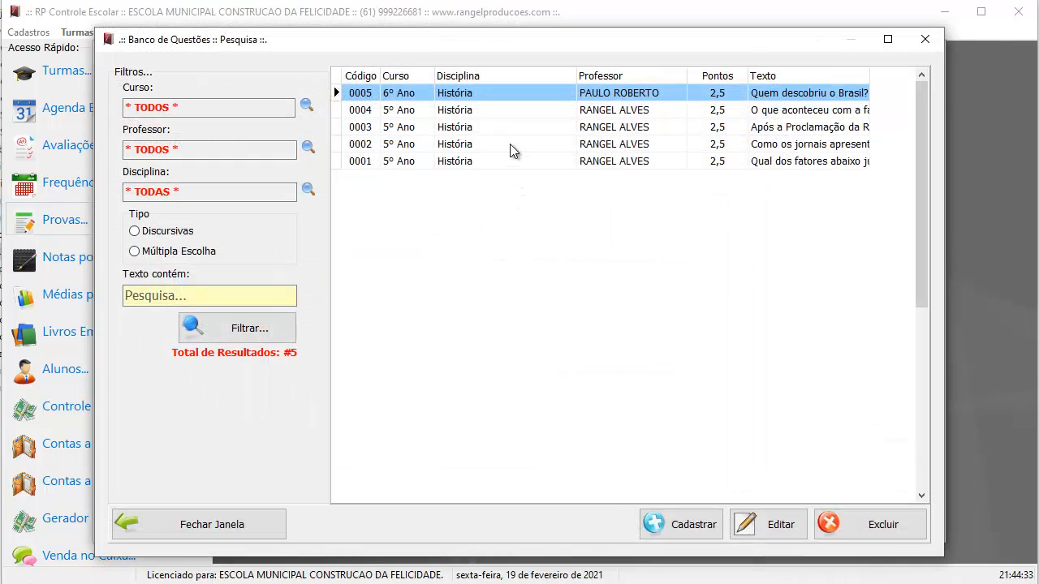
double_click(510, 144)
click(414, 298)
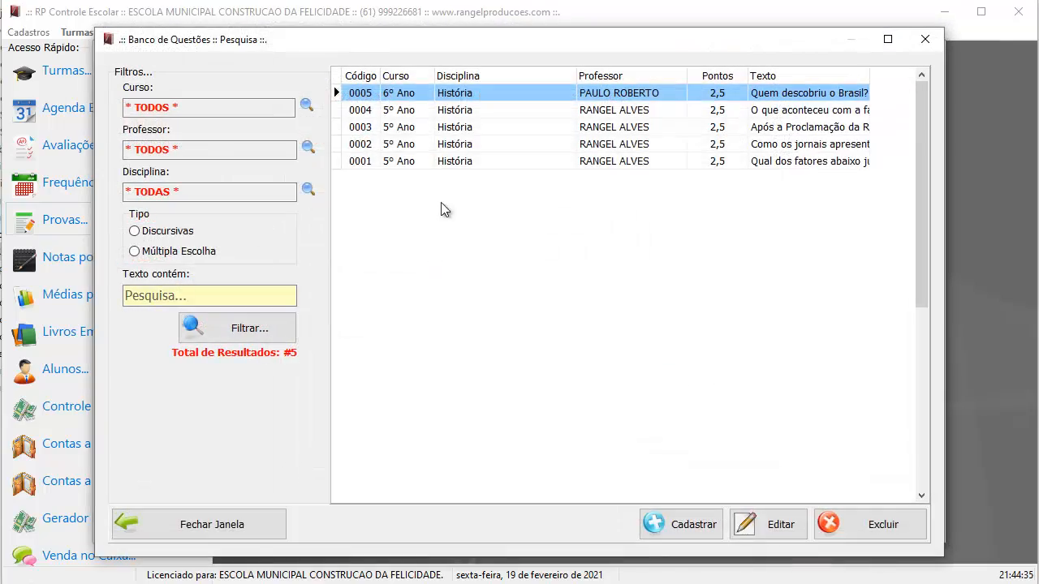
click(453, 161)
double_click(453, 161)
click(362, 295)
double_click(482, 161)
- Filter the question bank by Discursivas and by Múltipla Escolha, and close the bank and the exam without inserting anything
click(387, 295)
click(154, 233)
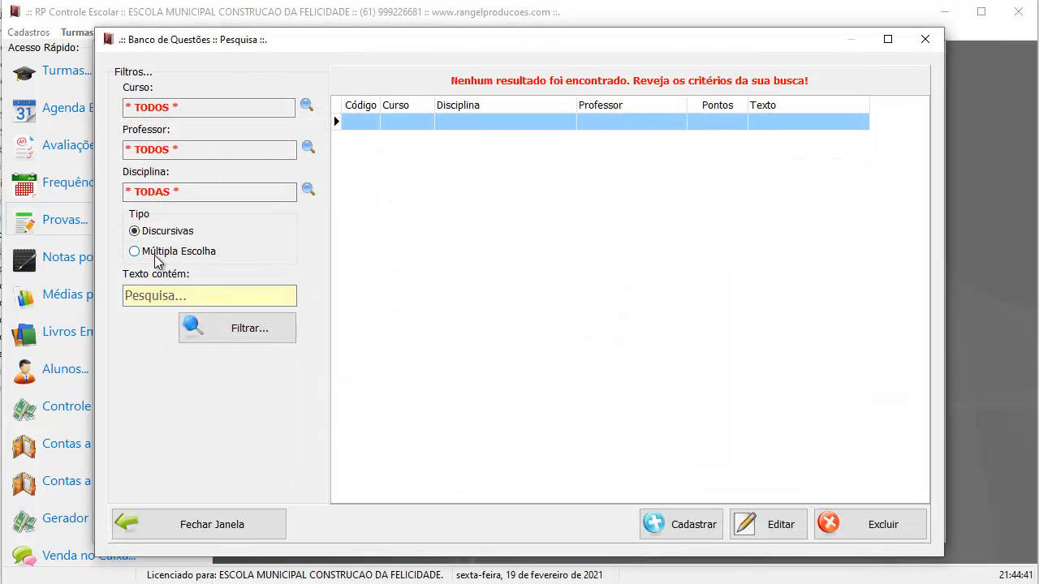
click(157, 253)
click(164, 292)
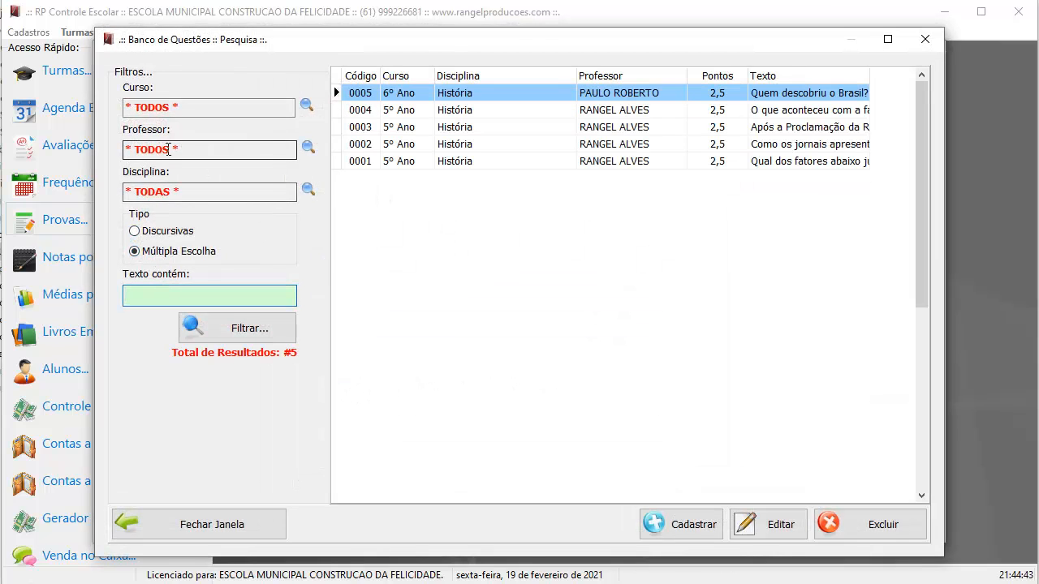
click(233, 524)
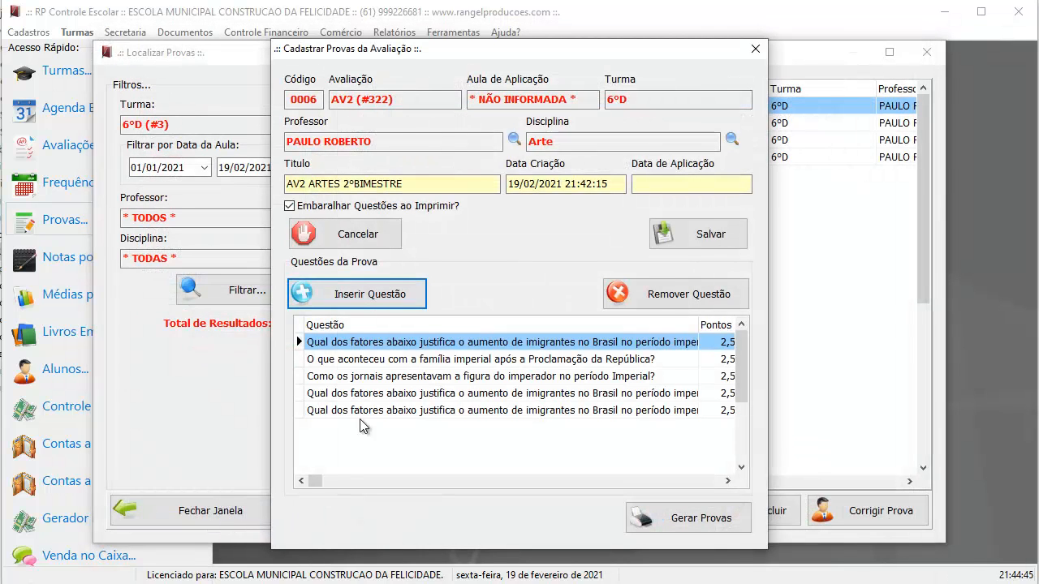
click(754, 48)
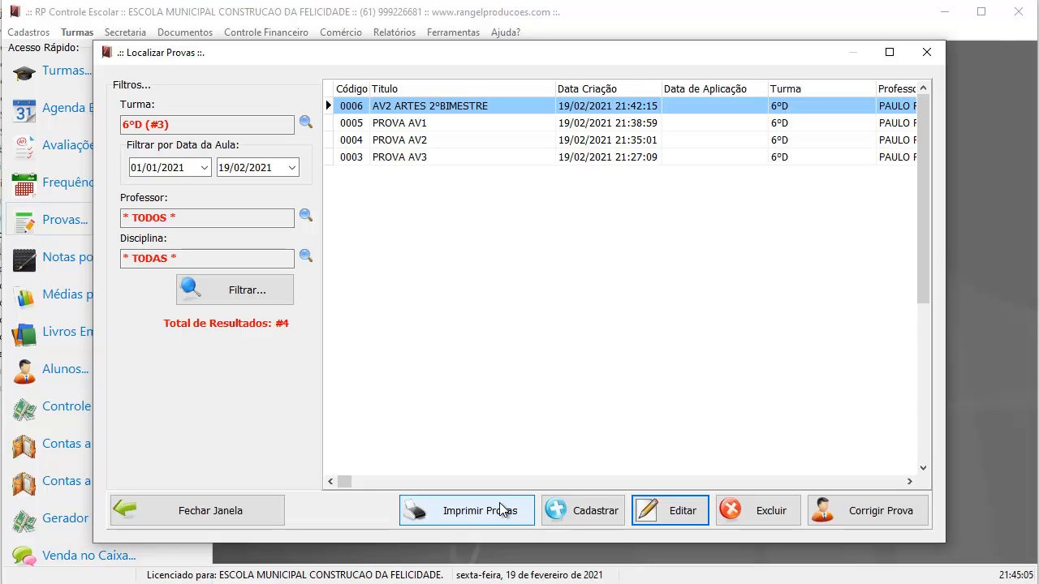
- Reopen AV2 ARTES 2ºBIMESTRE to check its teacher and question details, and leave without saving
click(673, 509)
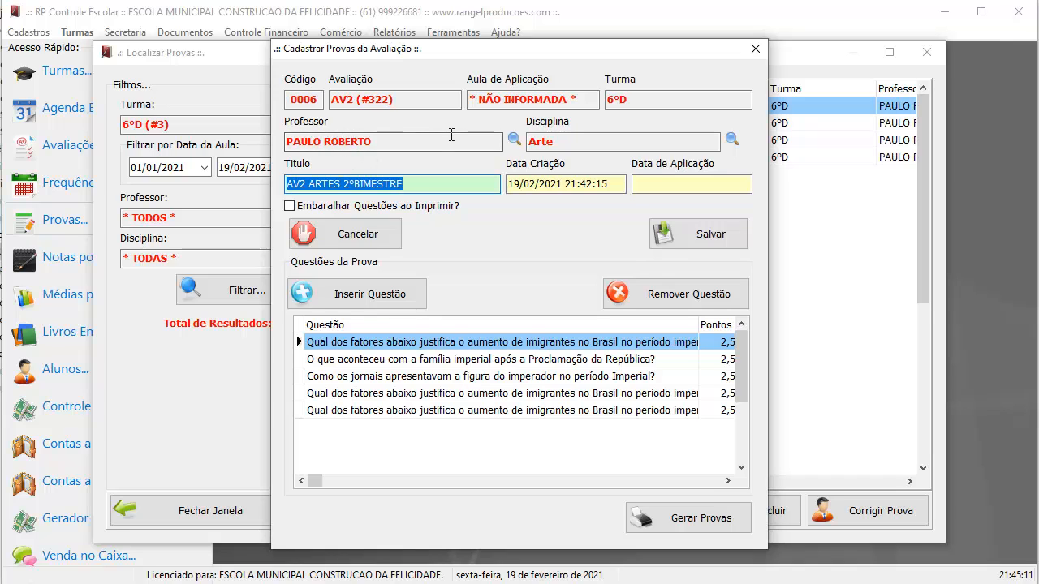
drag(449, 137, 286, 132)
click(356, 233)
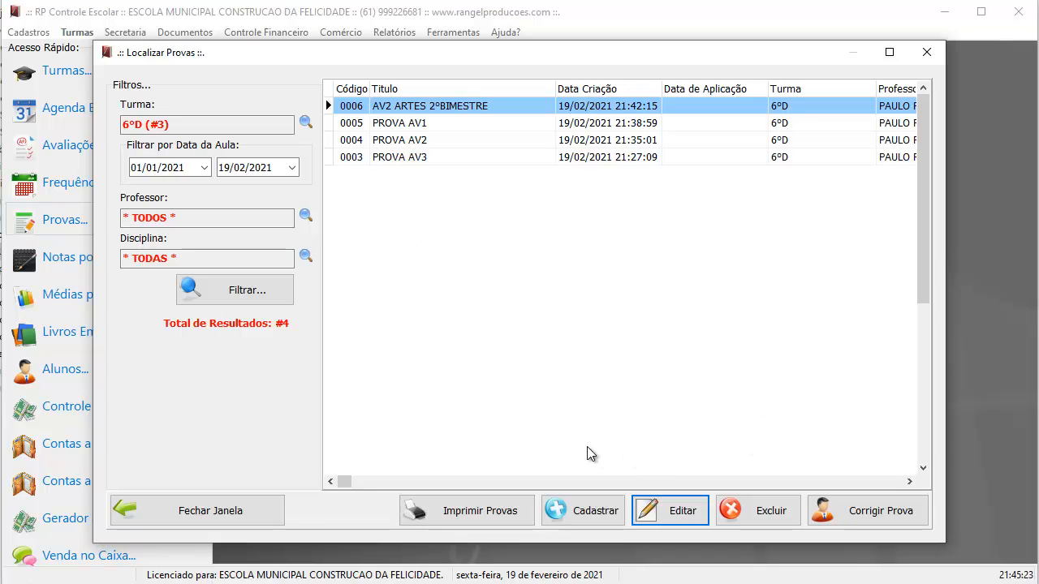
- Open the correction of the AV2 ARTES 2ºBIMESTRE exams and look through the list of students
click(873, 511)
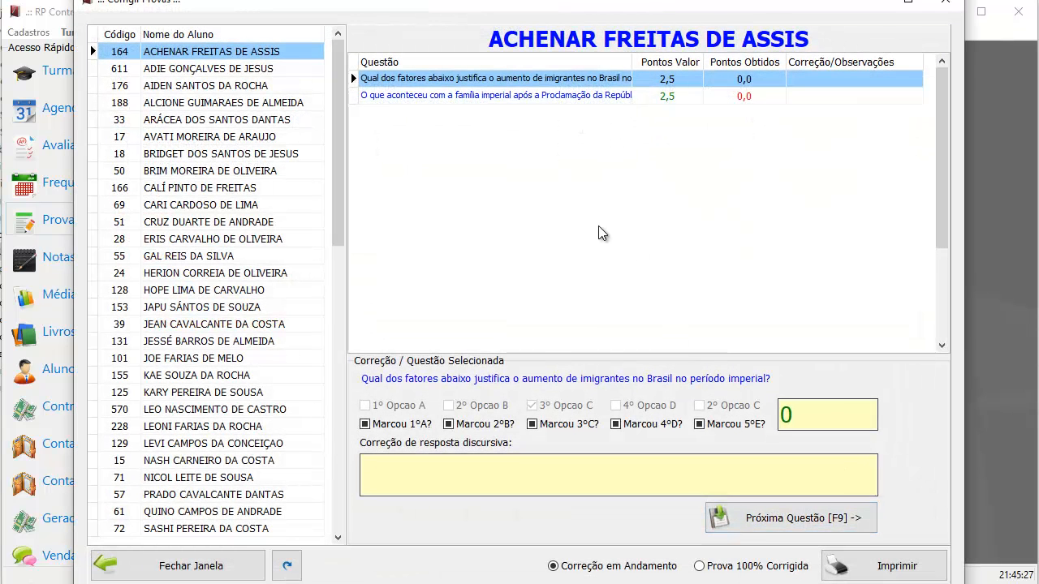
scroll(244, 122, down, 20)
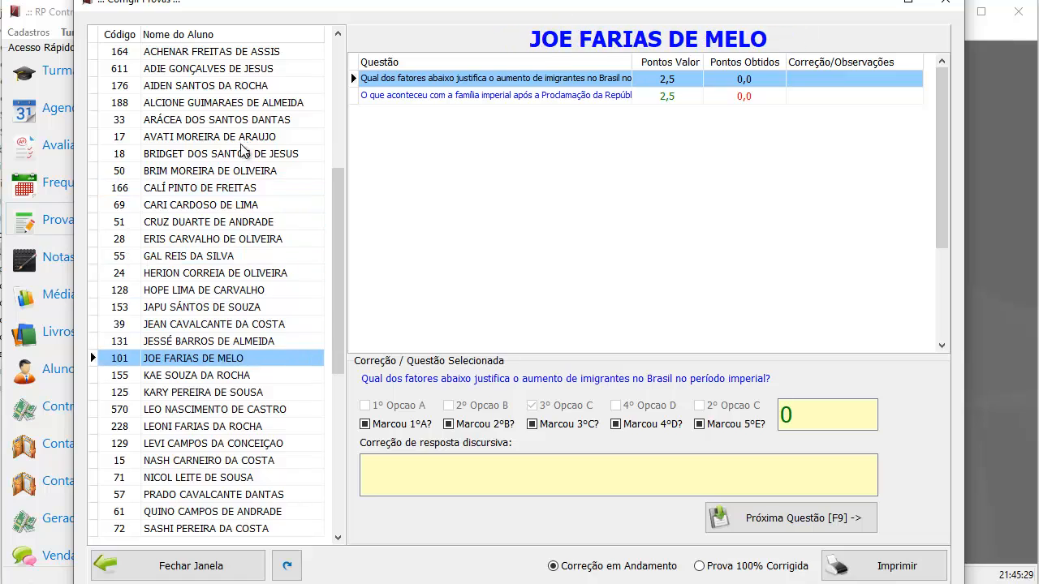
scroll(234, 211, down, 11)
scroll(233, 207, up, 20)
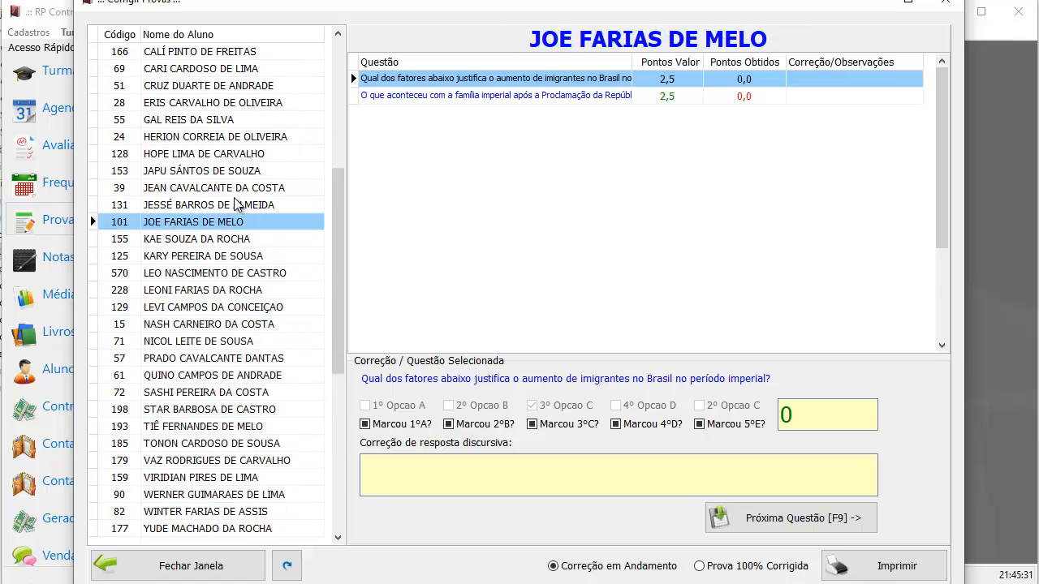
scroll(233, 203, up, 12)
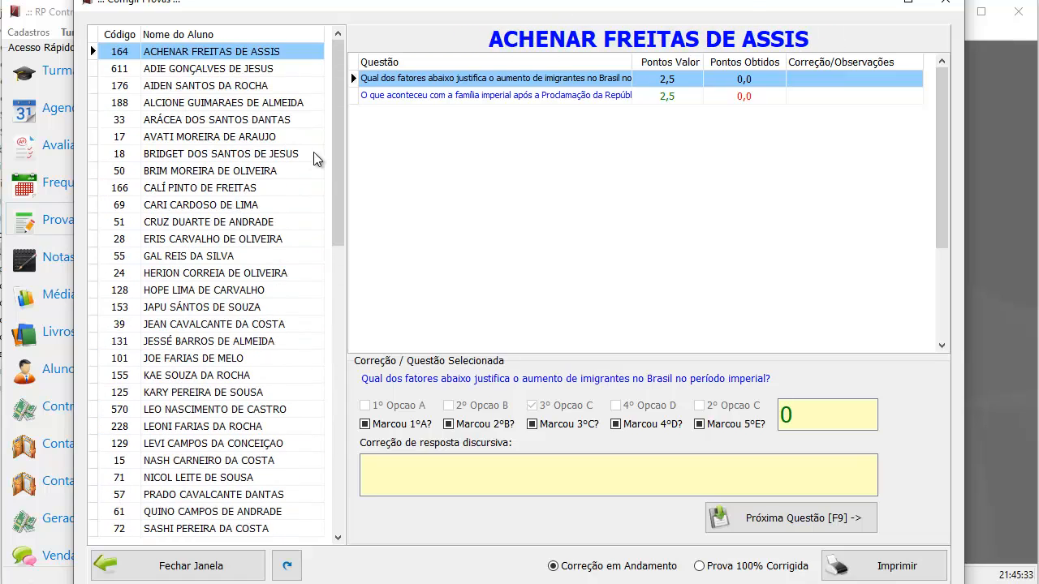
- Record option C as the first student's answer to the immigration question and check the points obtained
click(665, 96)
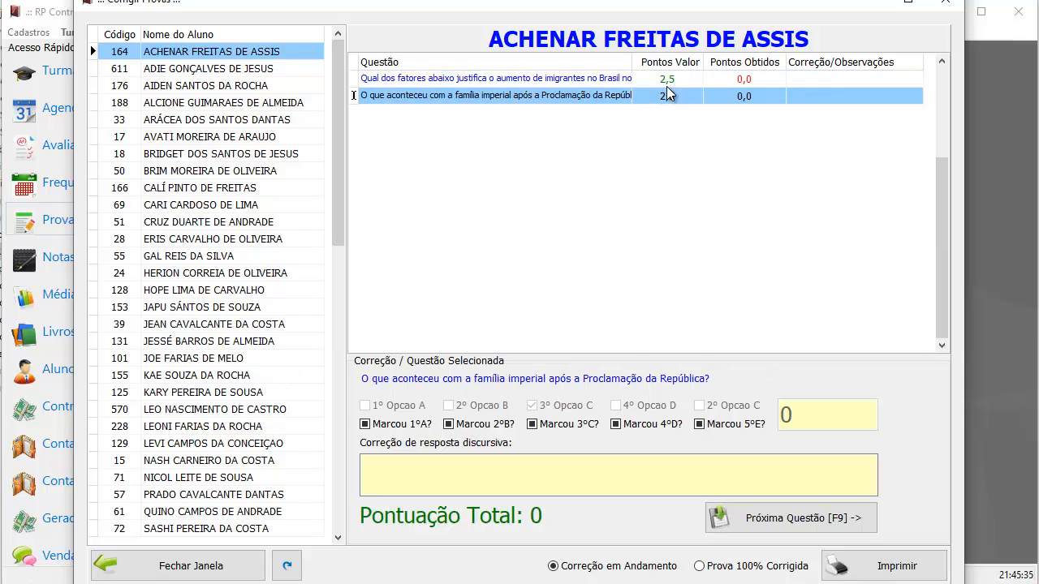
click(666, 84)
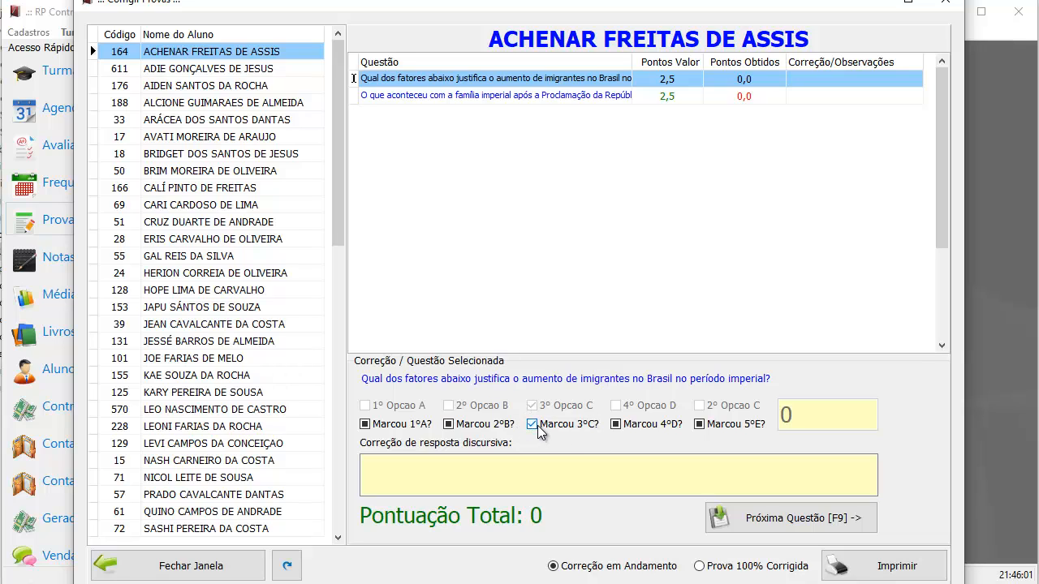
click(746, 517)
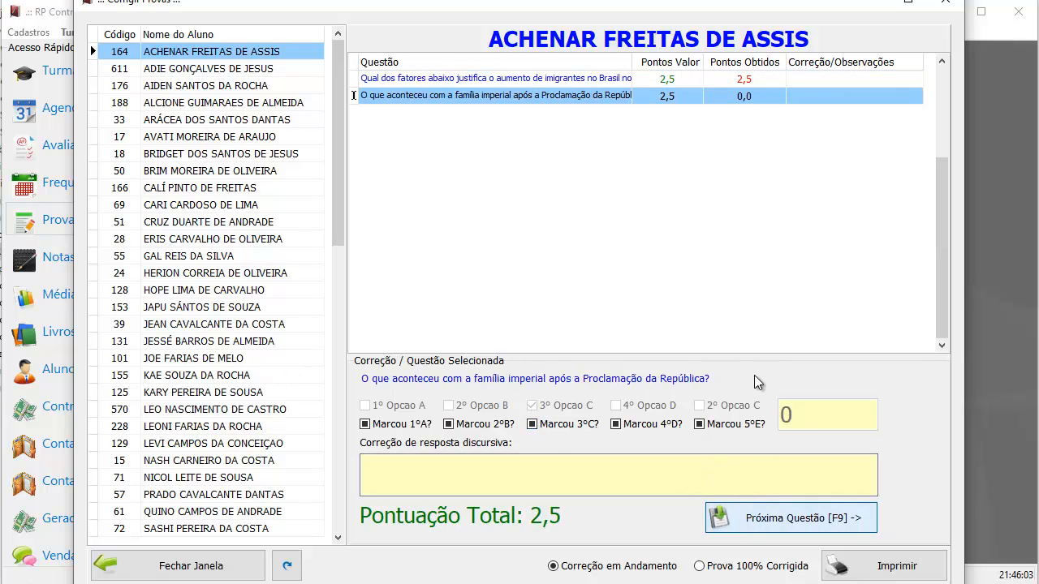
click(742, 79)
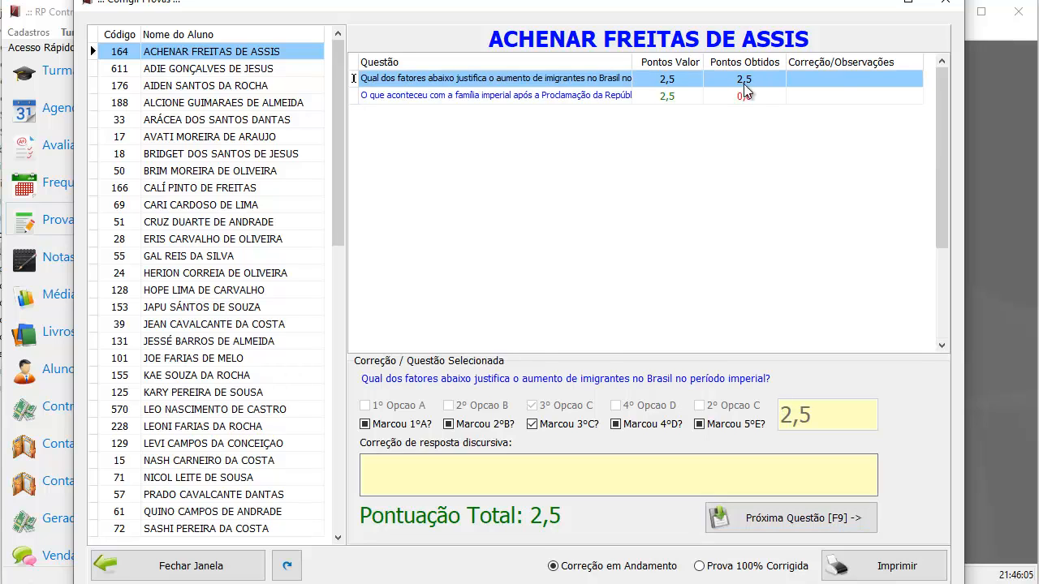
- Record option D as the first student's answer to the imperial family question, and return to that student's correction
click(745, 98)
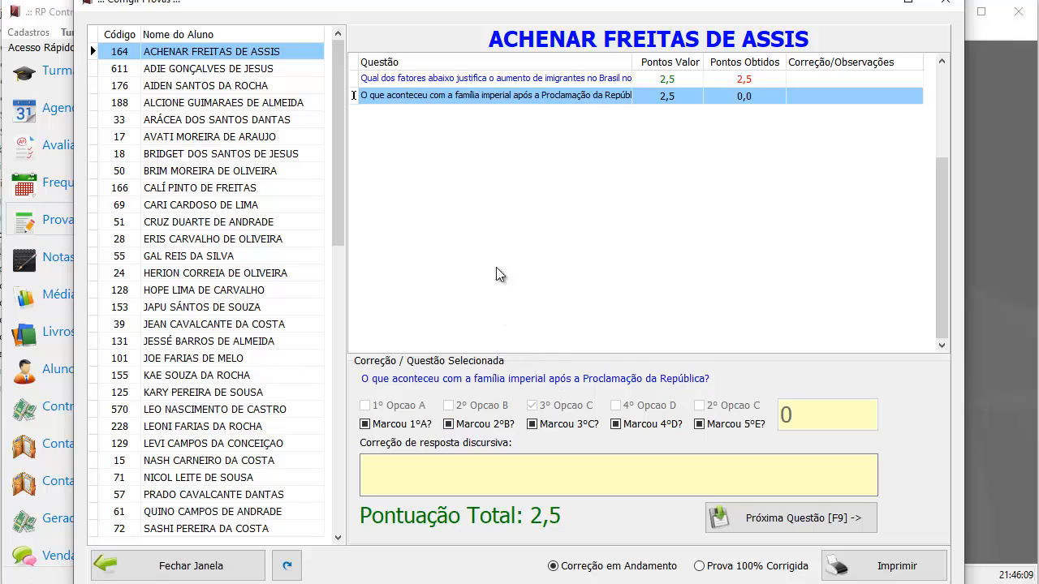
click(632, 426)
click(716, 517)
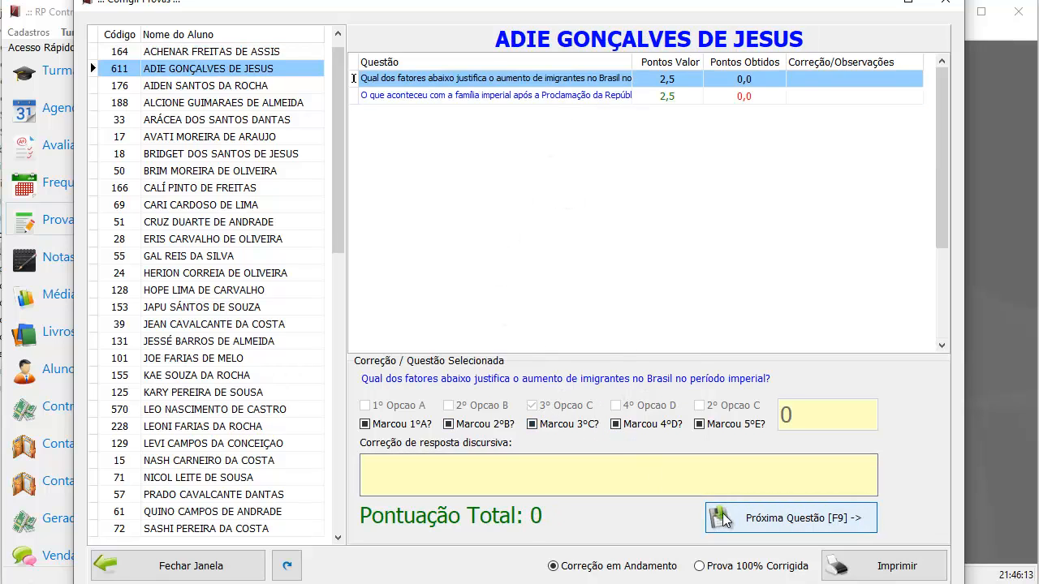
click(223, 52)
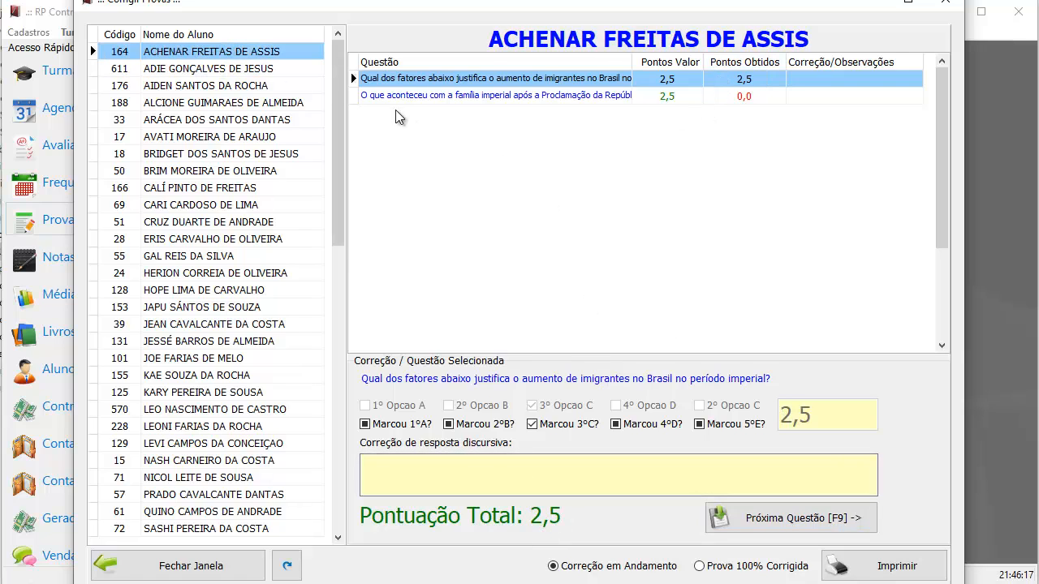
- Record option B as the second student's answer to both the immigration and imperial family questions, and return to the immigration question
click(176, 68)
click(491, 427)
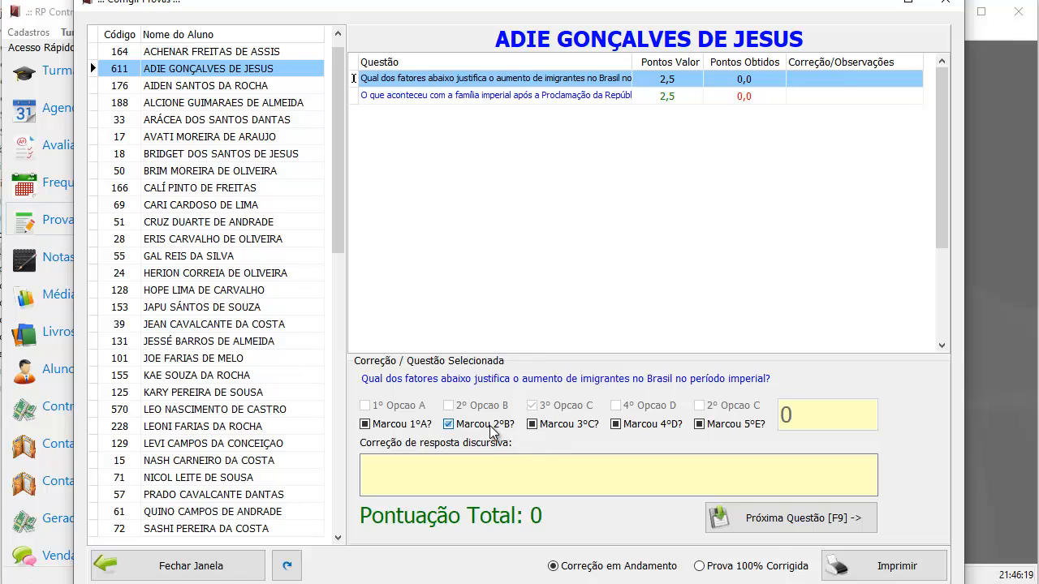
key(F9)
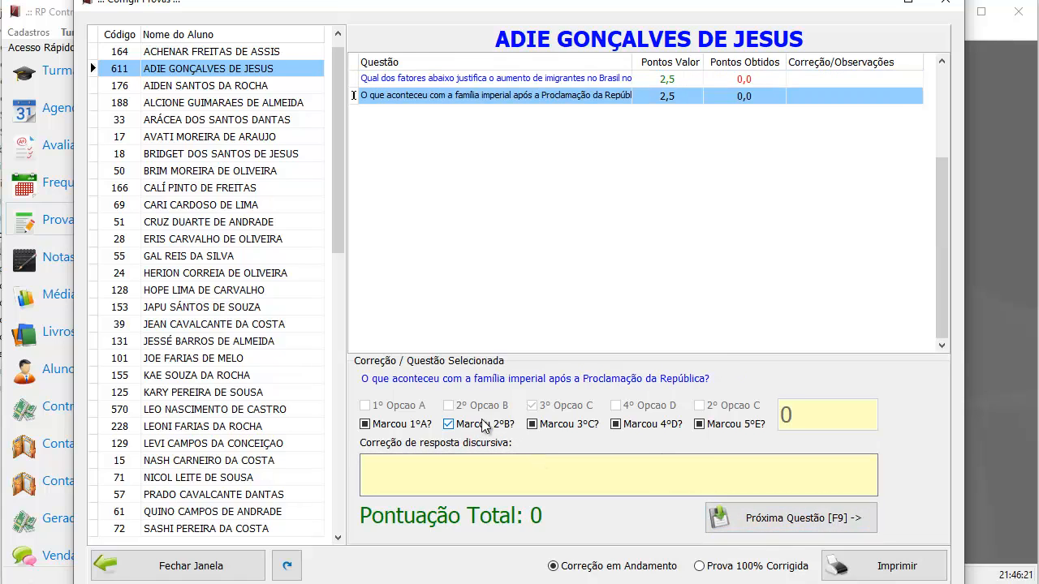
click(659, 78)
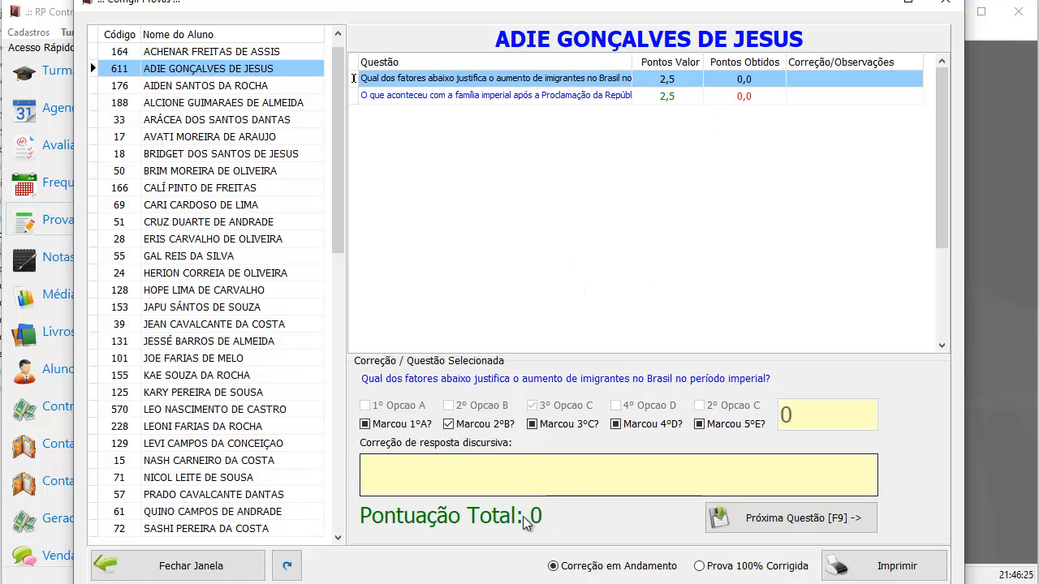
- Record option C as the third student's answer to both questions, and open the discursive answer correction for the imperial family question
click(224, 86)
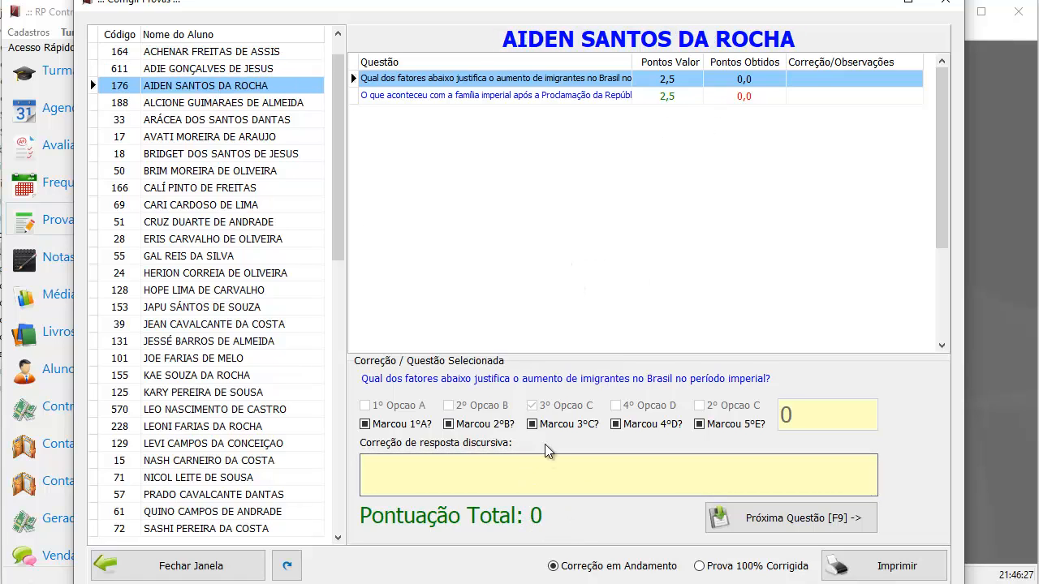
click(734, 519)
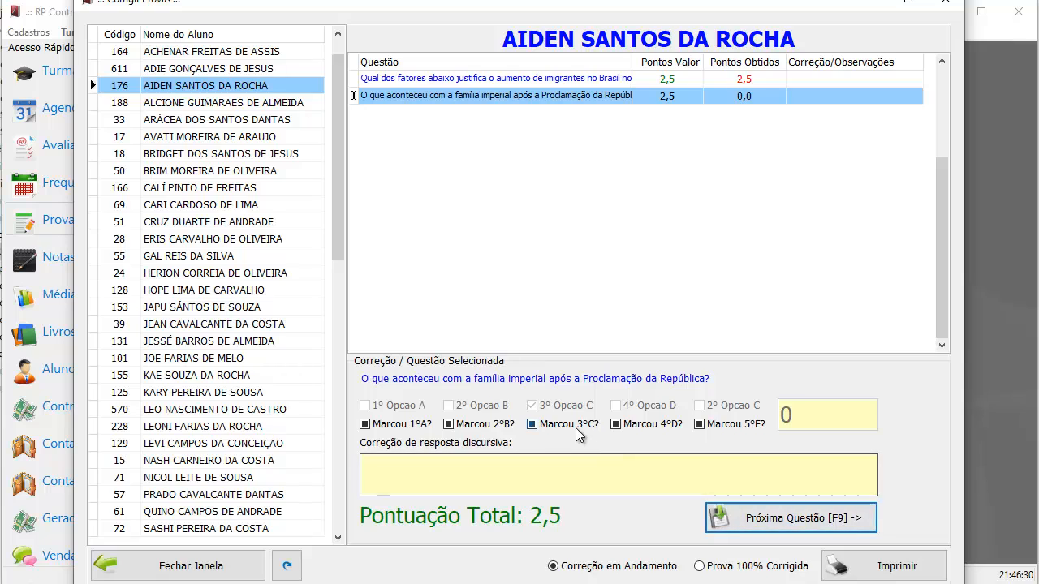
click(572, 424)
click(740, 521)
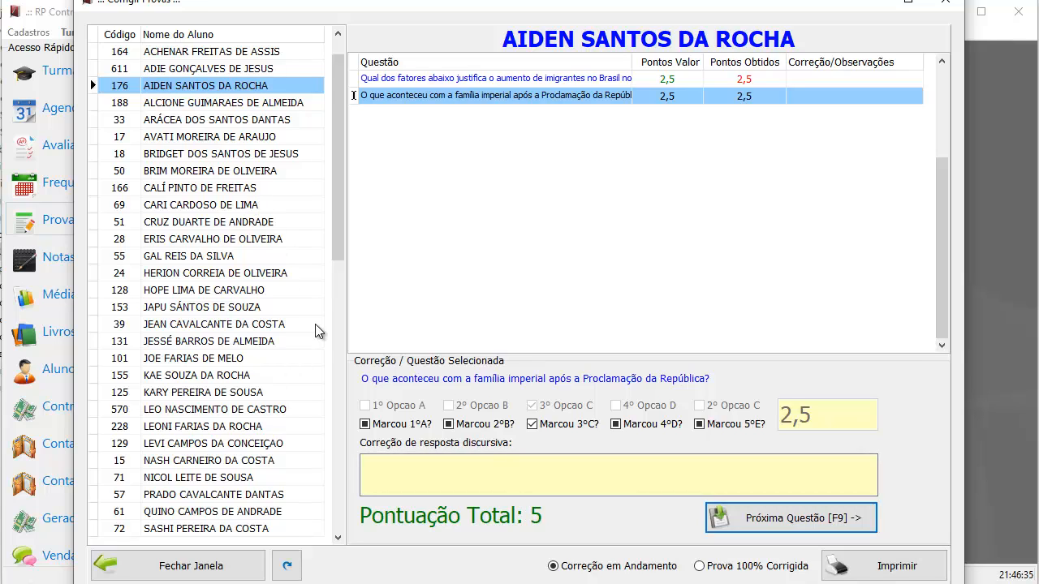
click(494, 472)
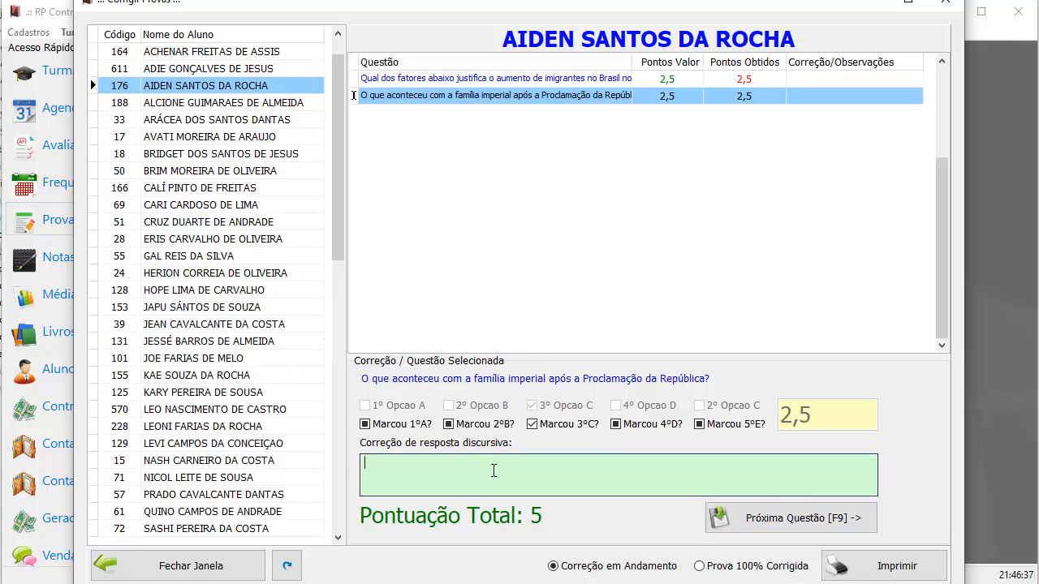